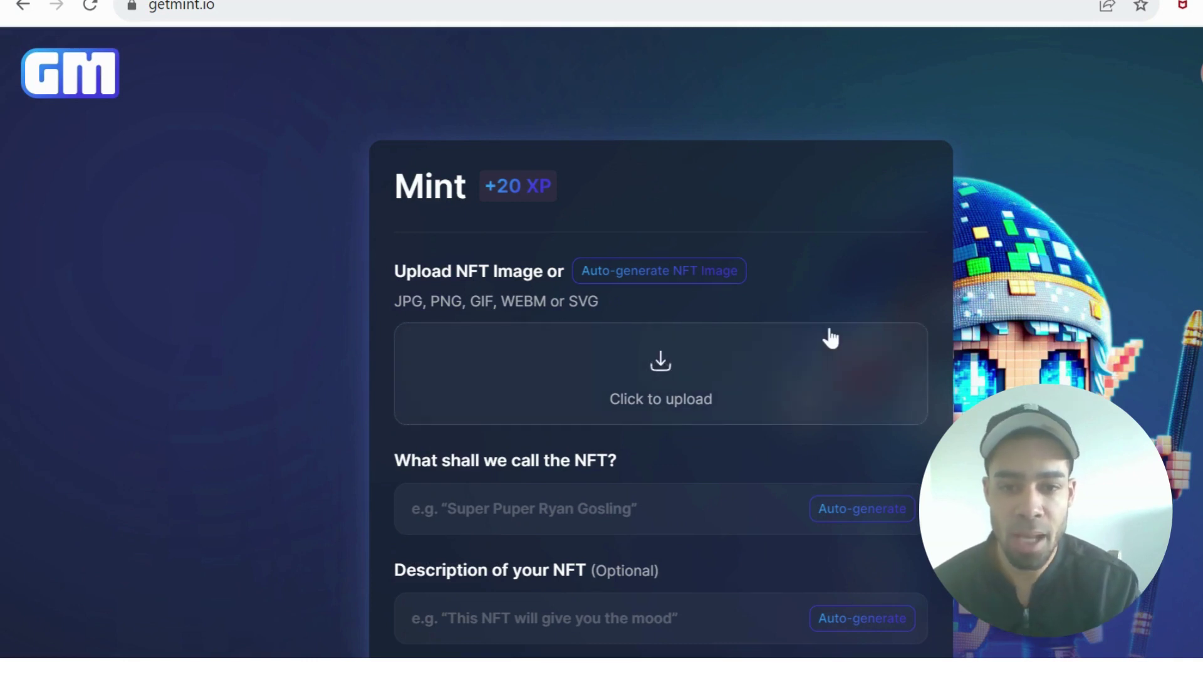
# Browse GetMint's supported networks list from the navigation menu, then close it.
pyautogui.scroll(-3, 828, 331)
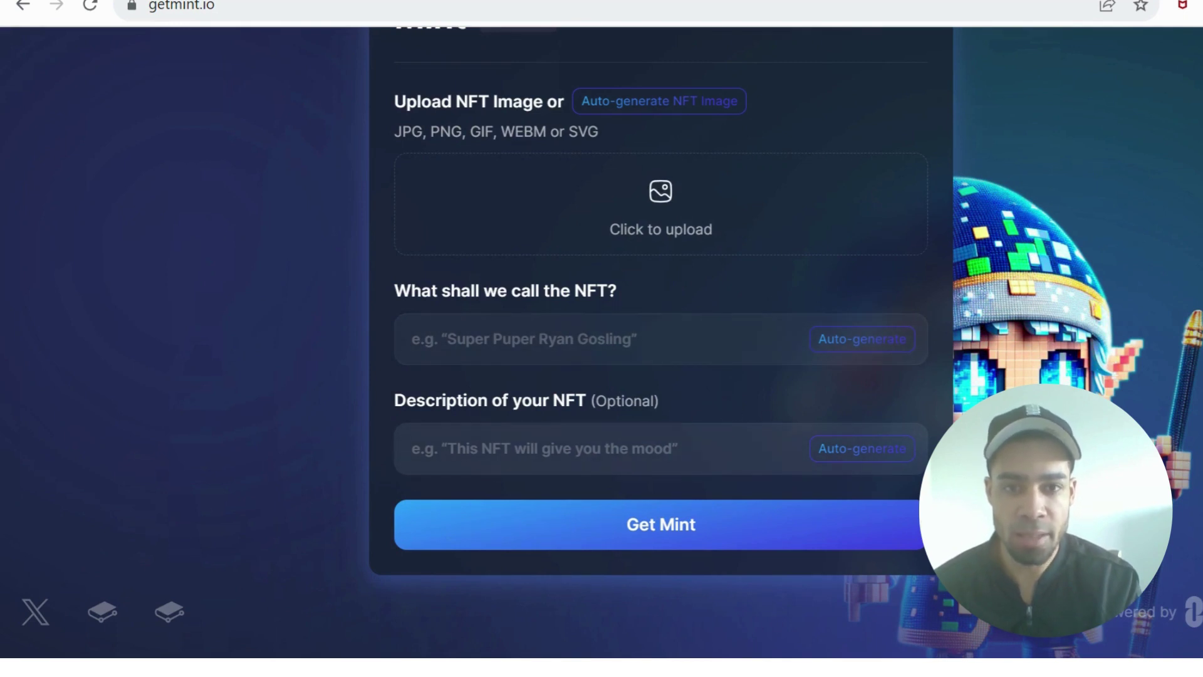
pyautogui.scroll(3, 661, 338)
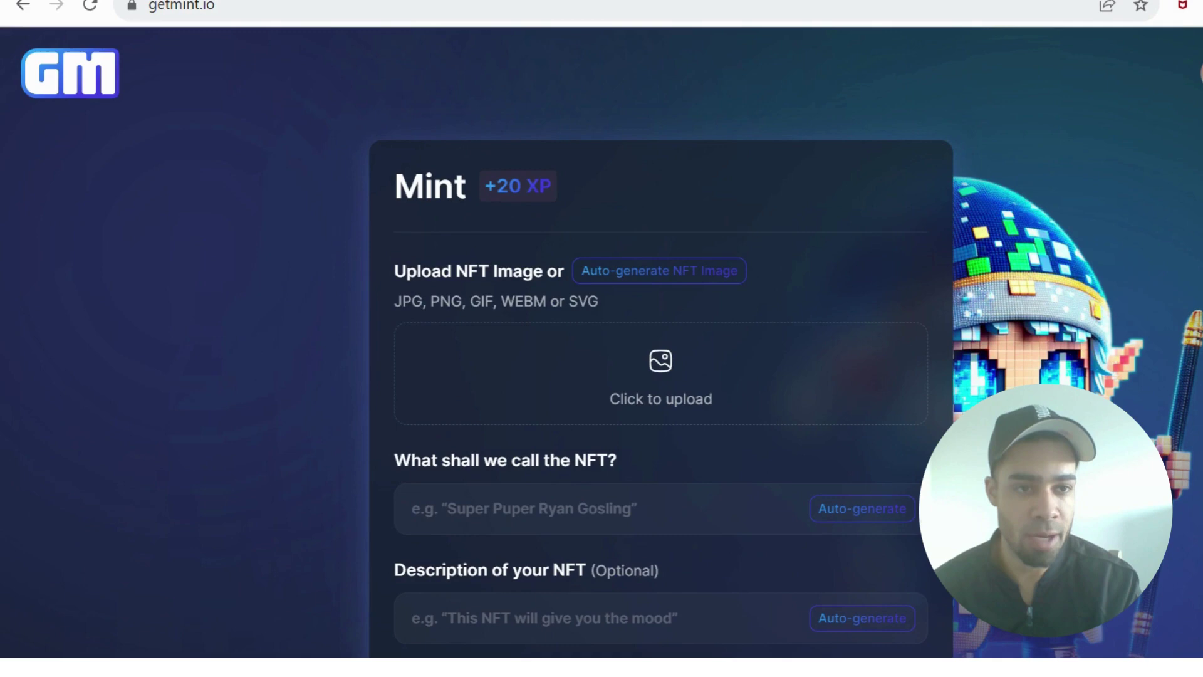
pyautogui.click(1191, 72)
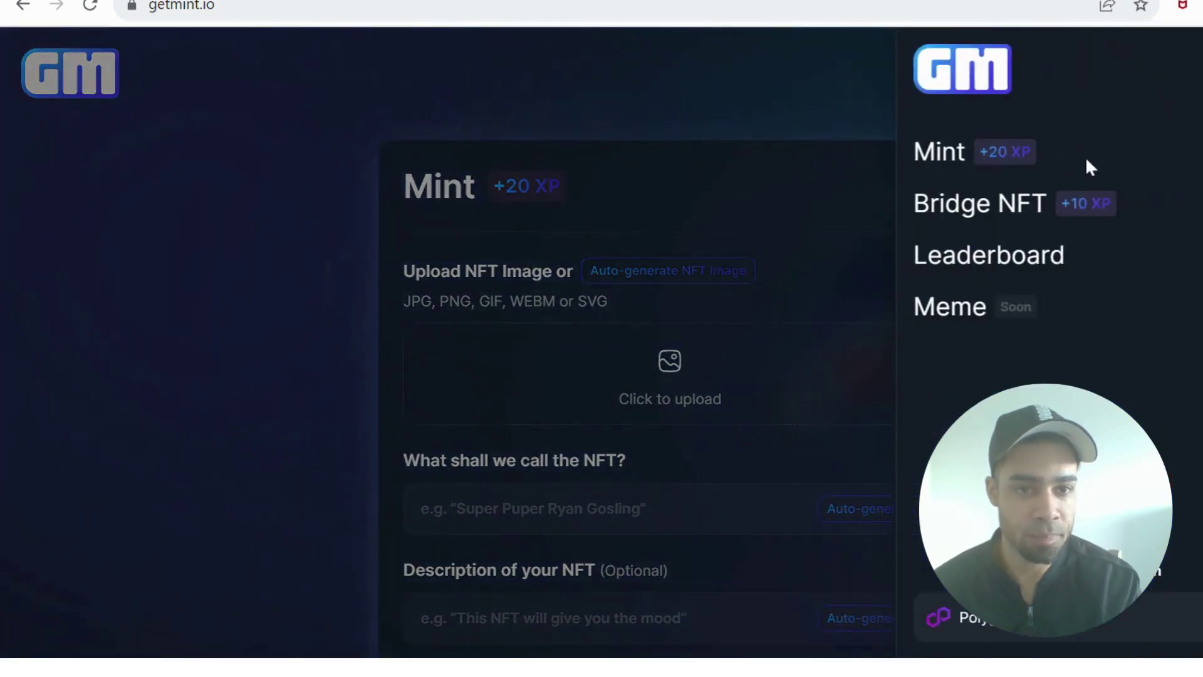
pyautogui.click(1193, 611)
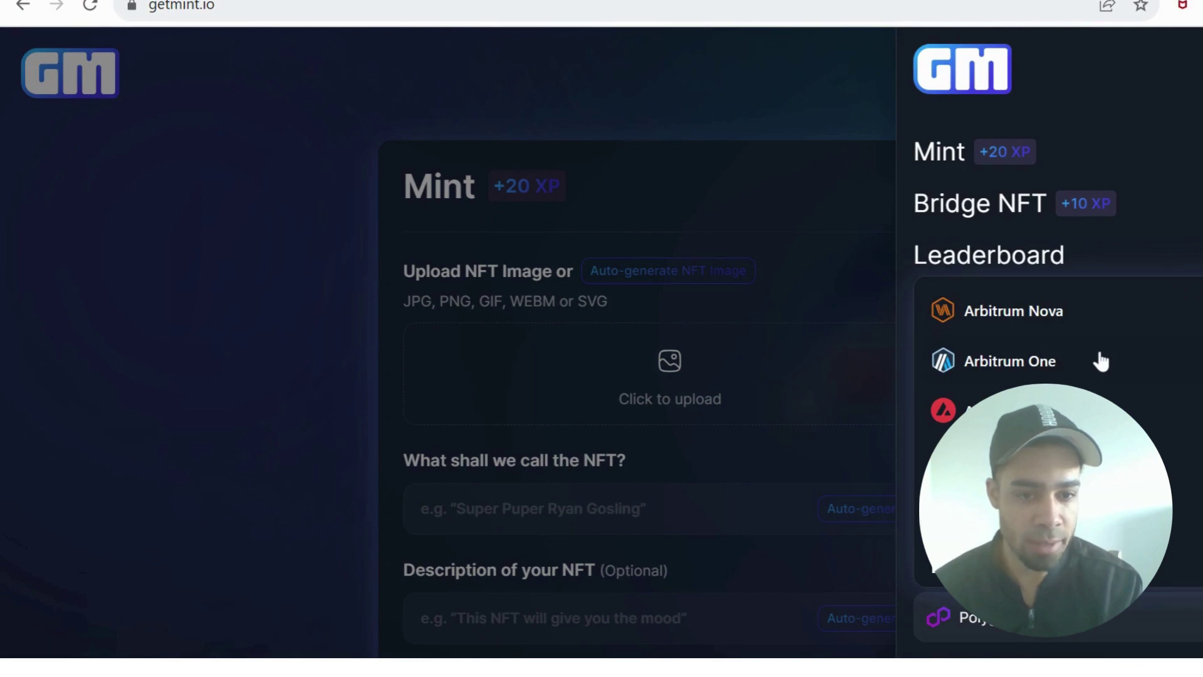
pyautogui.scroll(-2, 1101, 362)
pyautogui.scroll(2, 1101, 362)
pyautogui.scroll(-6, 1101, 361)
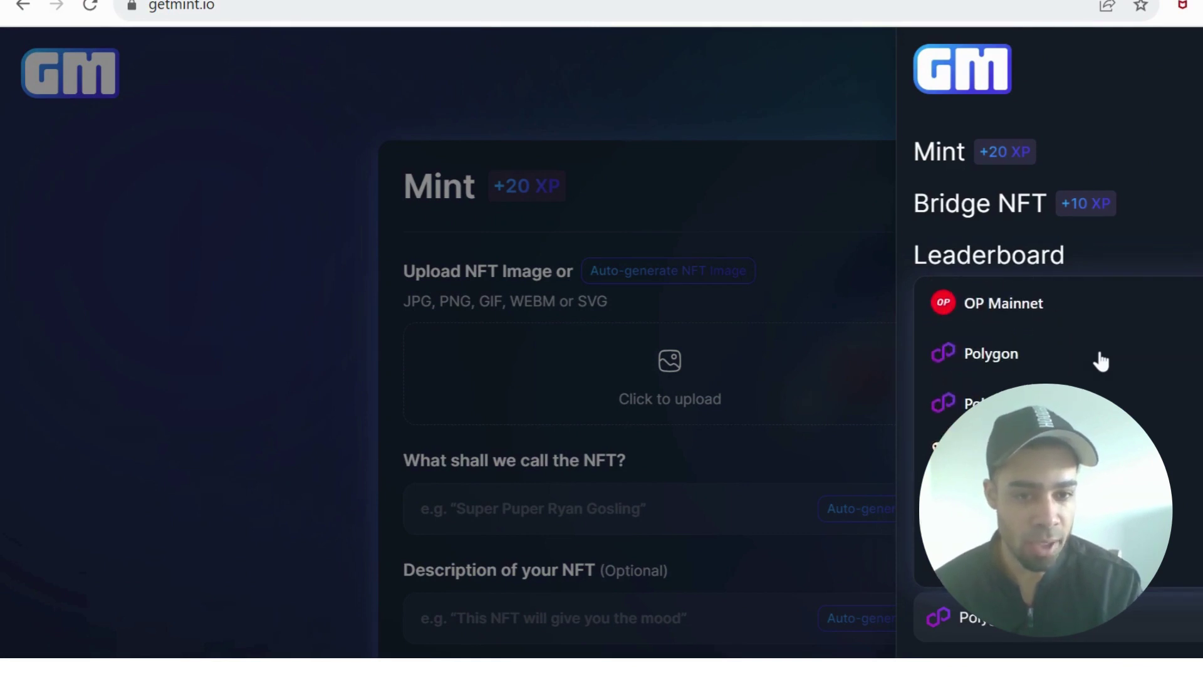
pyautogui.scroll(5, 1101, 362)
pyautogui.scroll(-2, 1101, 361)
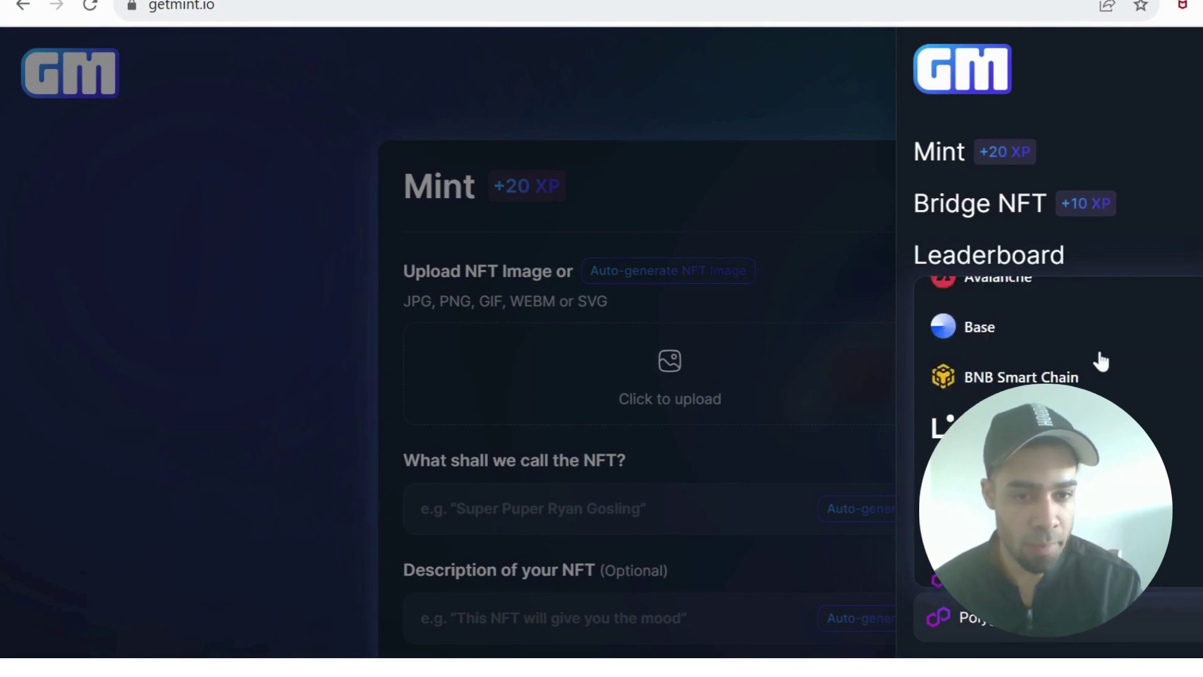
pyautogui.scroll(2, 1078, 364)
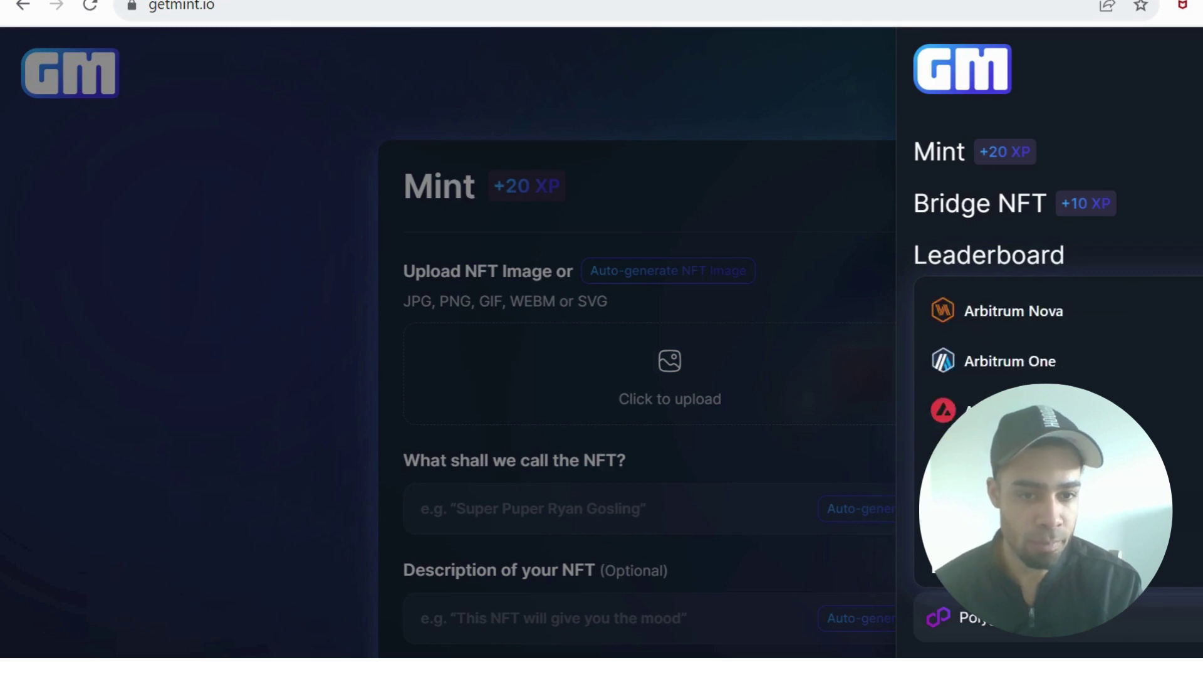
pyautogui.scroll(-4, 1078, 363)
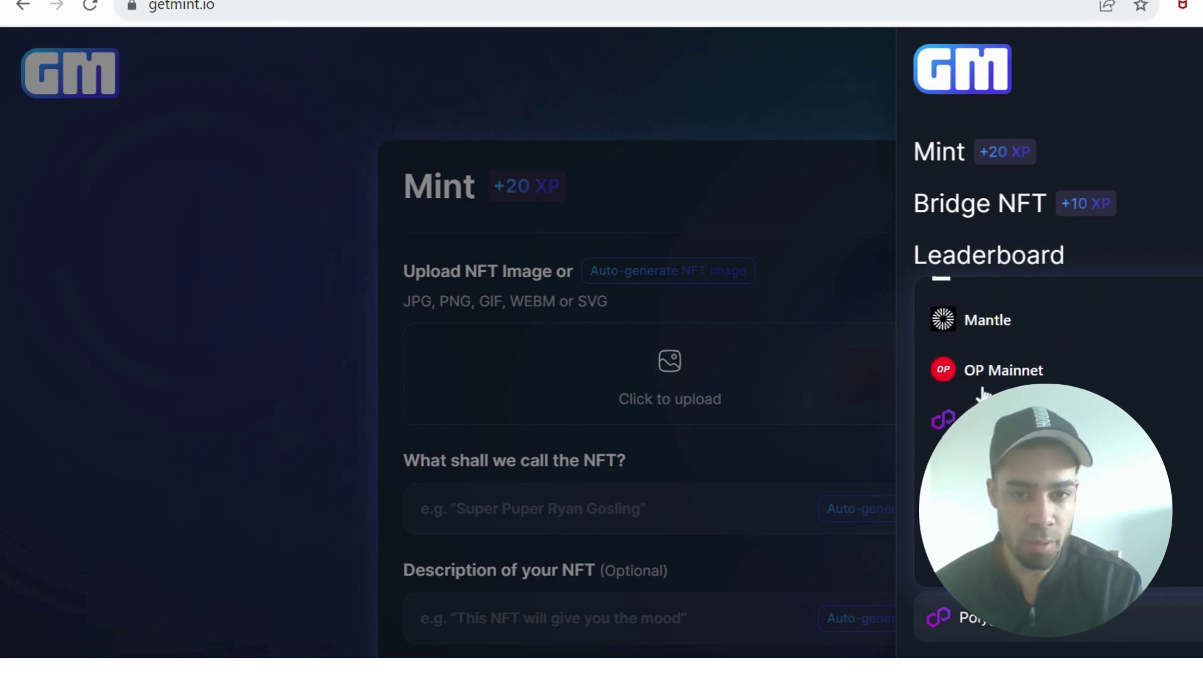
pyautogui.click(728, 107)
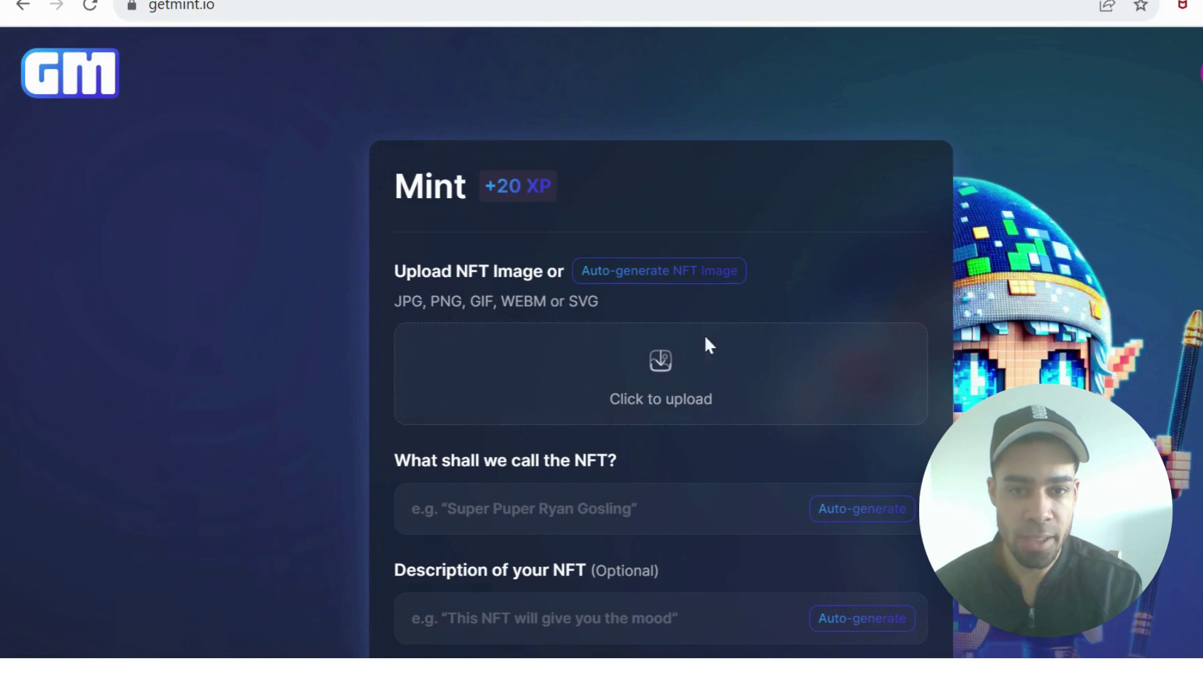
# Go to the Bridge NFT page and open the Master farmer NFT card.
pyautogui.click(1194, 72)
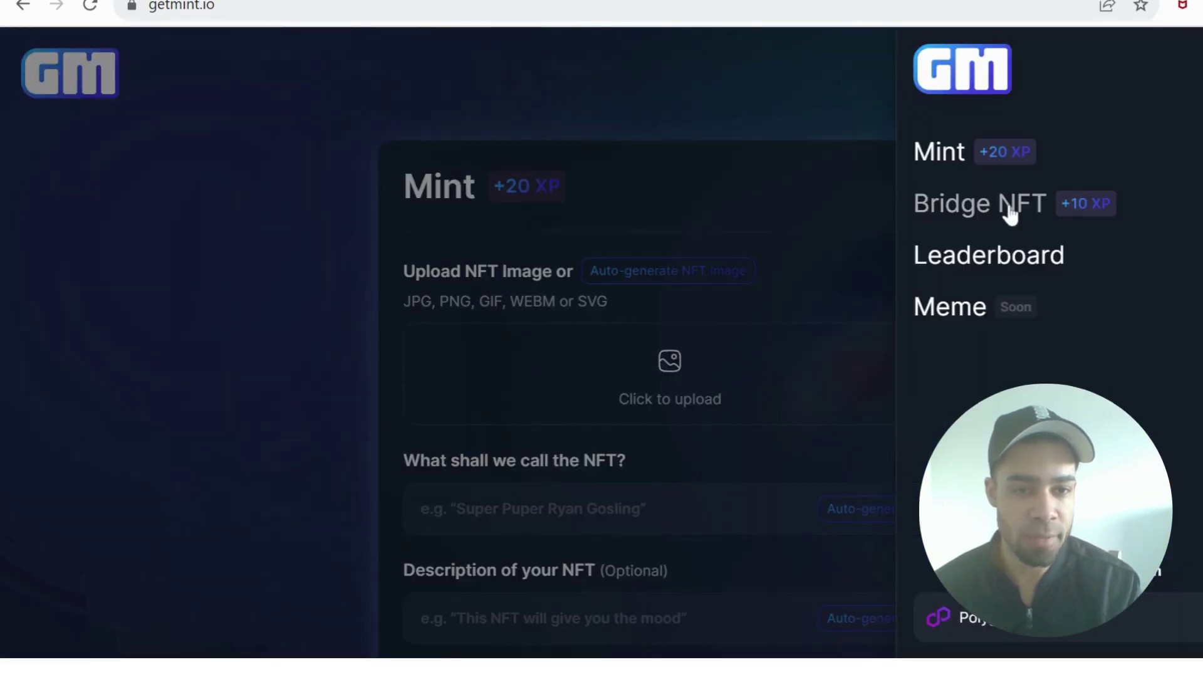
pyautogui.click(1007, 207)
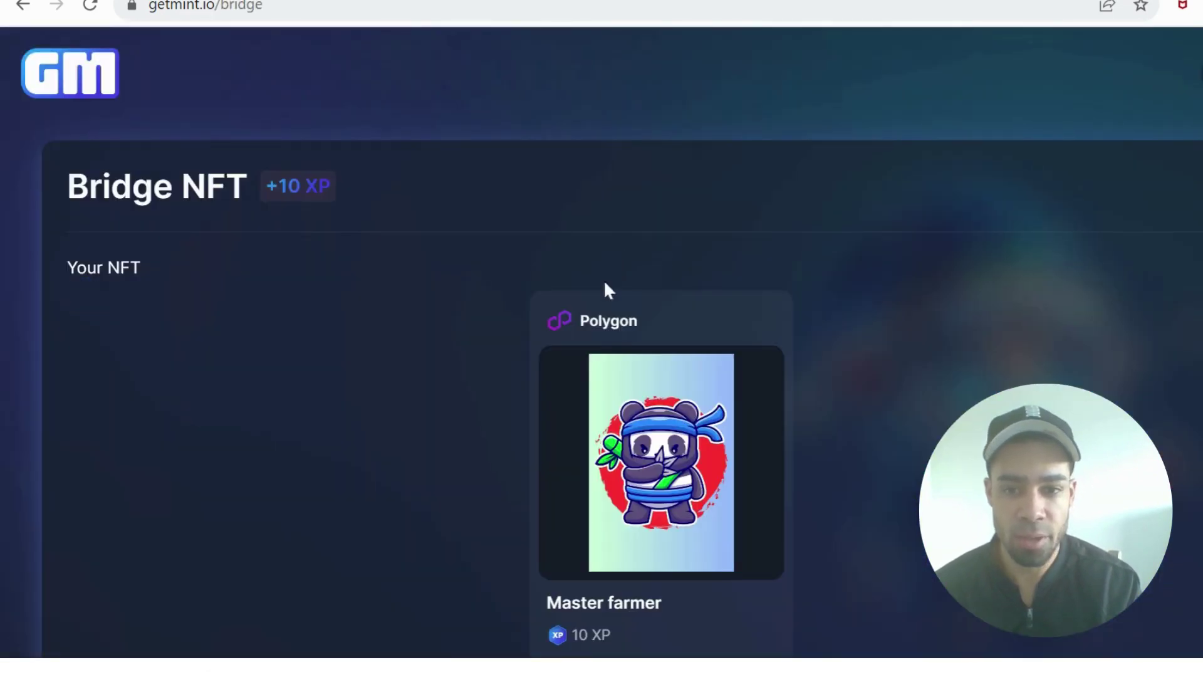
pyautogui.scroll(-1, 638, 380)
pyautogui.scroll(-1, 638, 380)
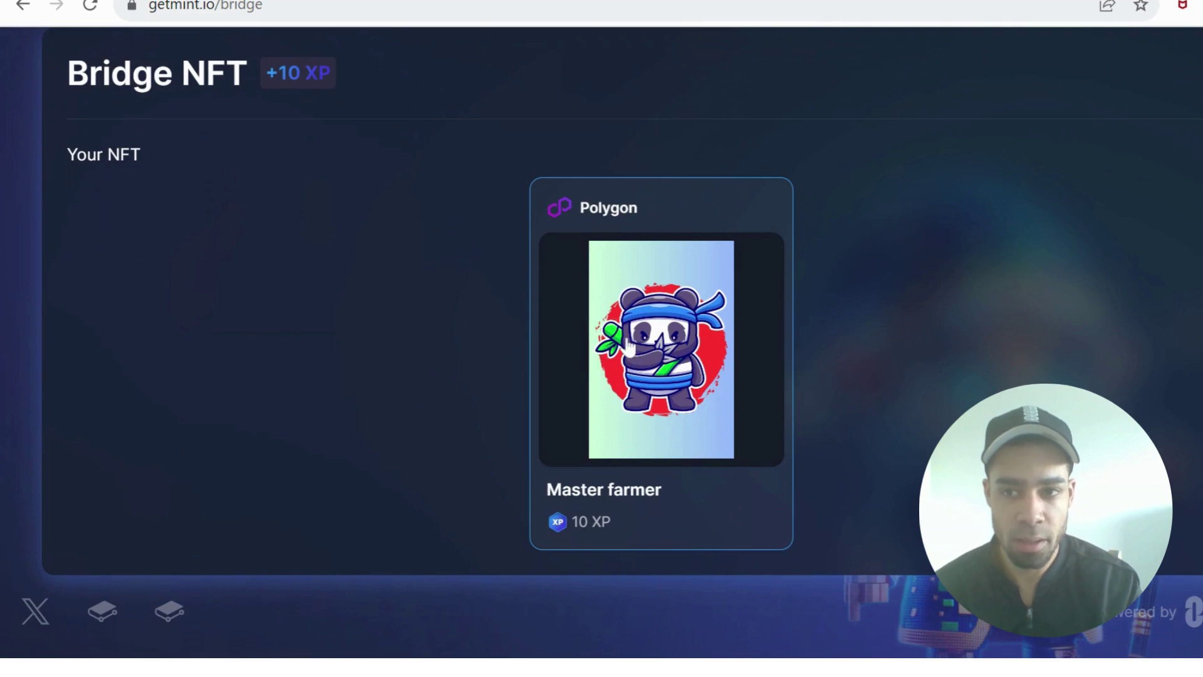
pyautogui.click(628, 347)
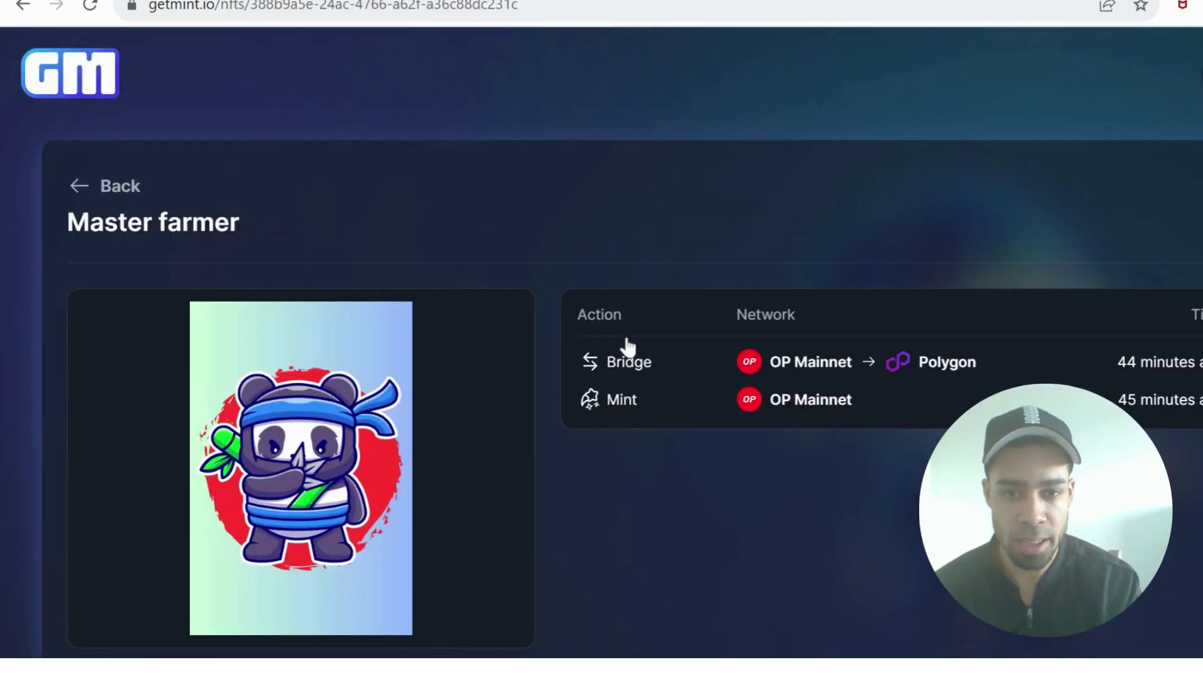
# Open the destination chain dropdown to review chains like Arbitrum Nova and their fees.
pyautogui.scroll(-2, 959, 376)
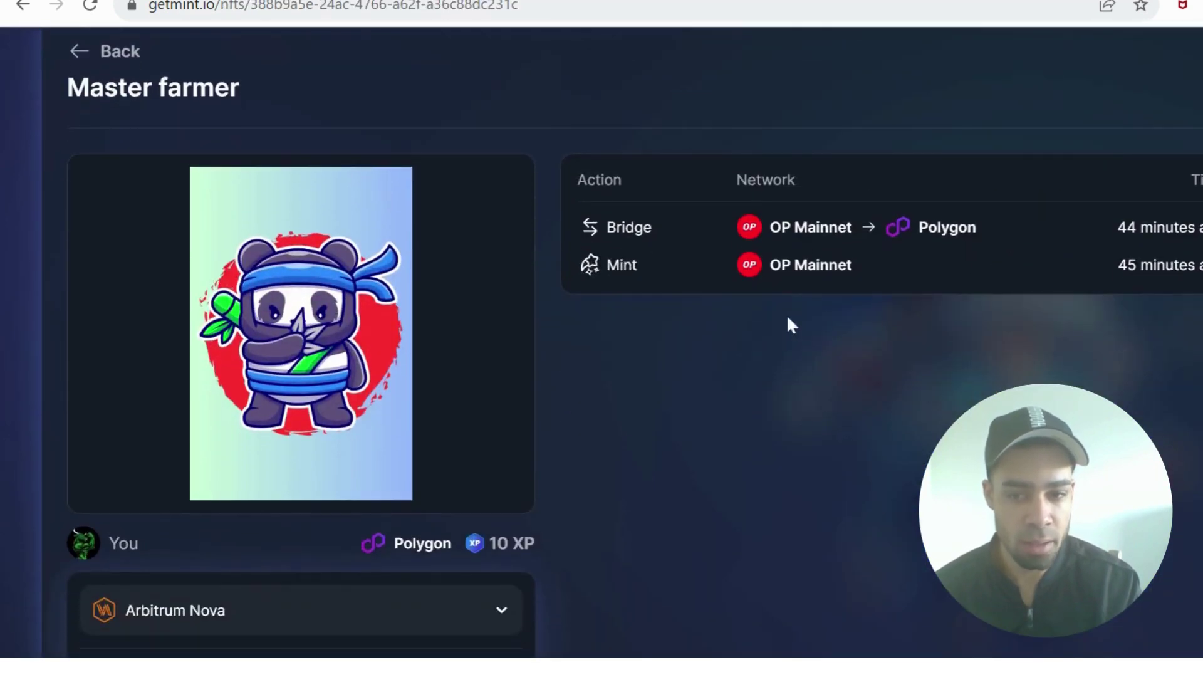
pyautogui.scroll(-3, 787, 314)
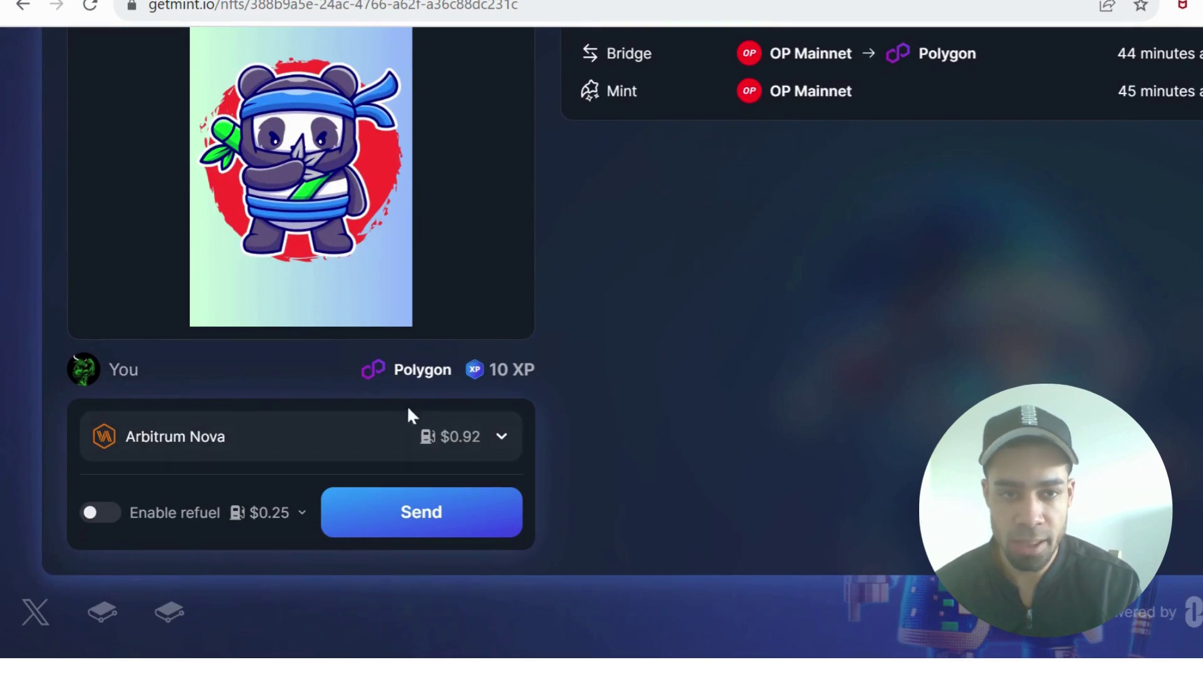
pyautogui.scroll(4, 621, 285)
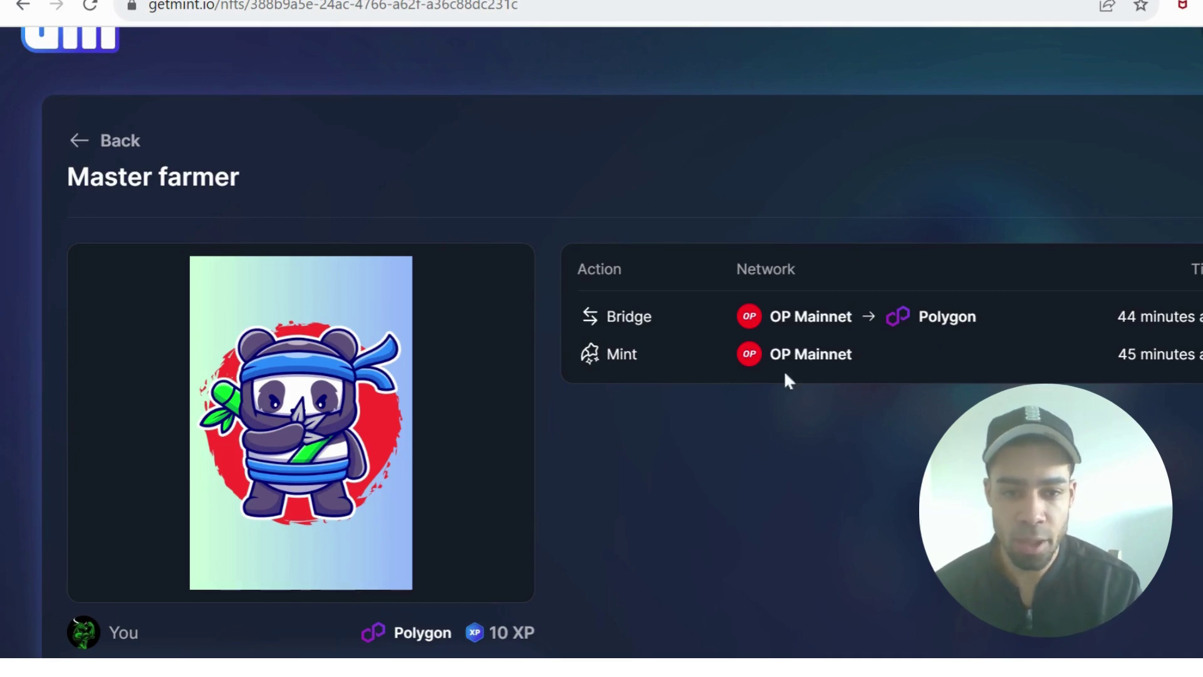
pyautogui.scroll(-4, 830, 344)
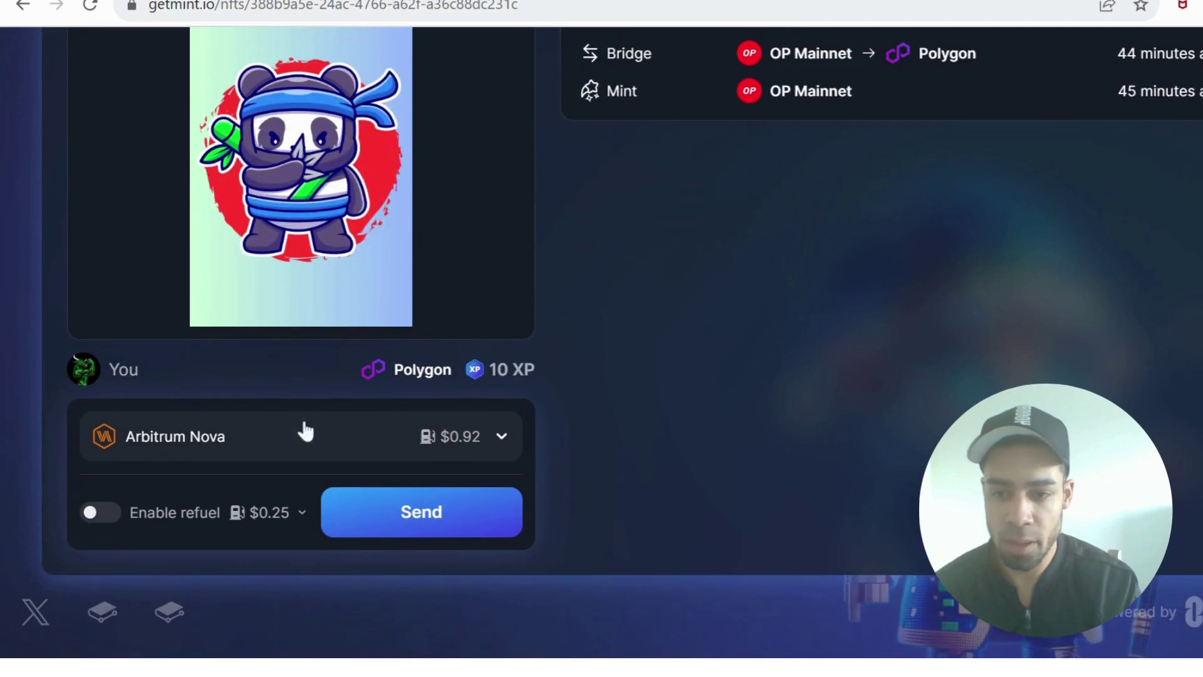
pyautogui.click(475, 449)
pyautogui.scroll(-1, 464, 291)
pyautogui.scroll(-3, 464, 289)
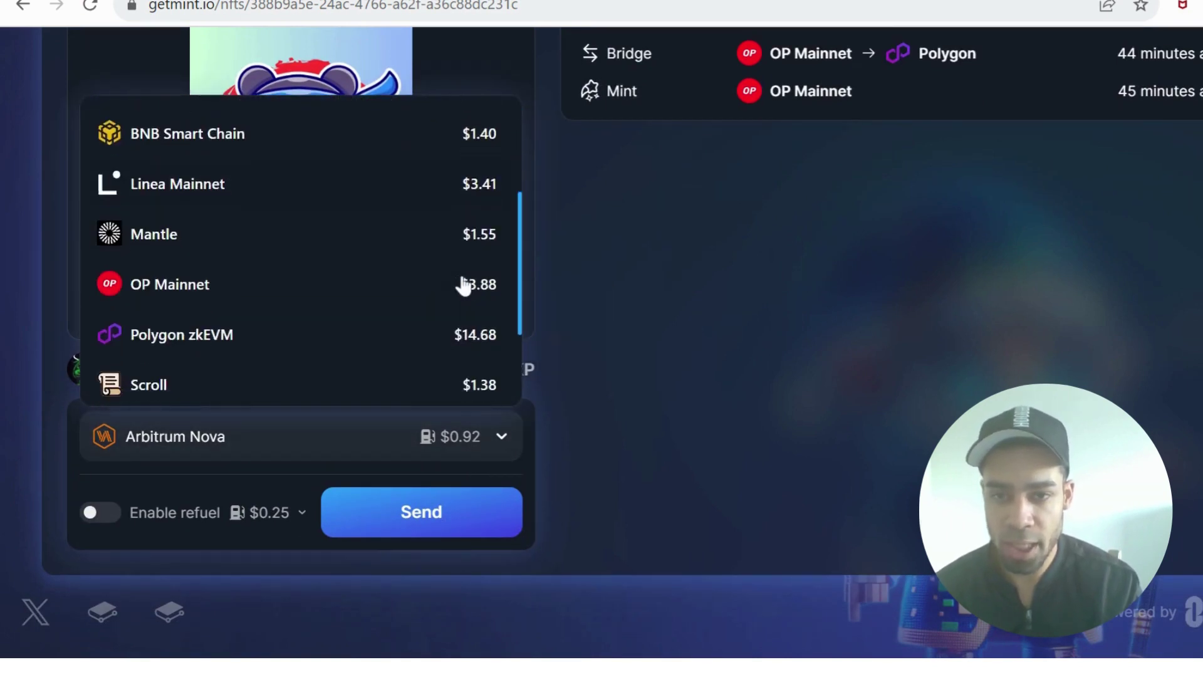
pyautogui.scroll(5, 464, 285)
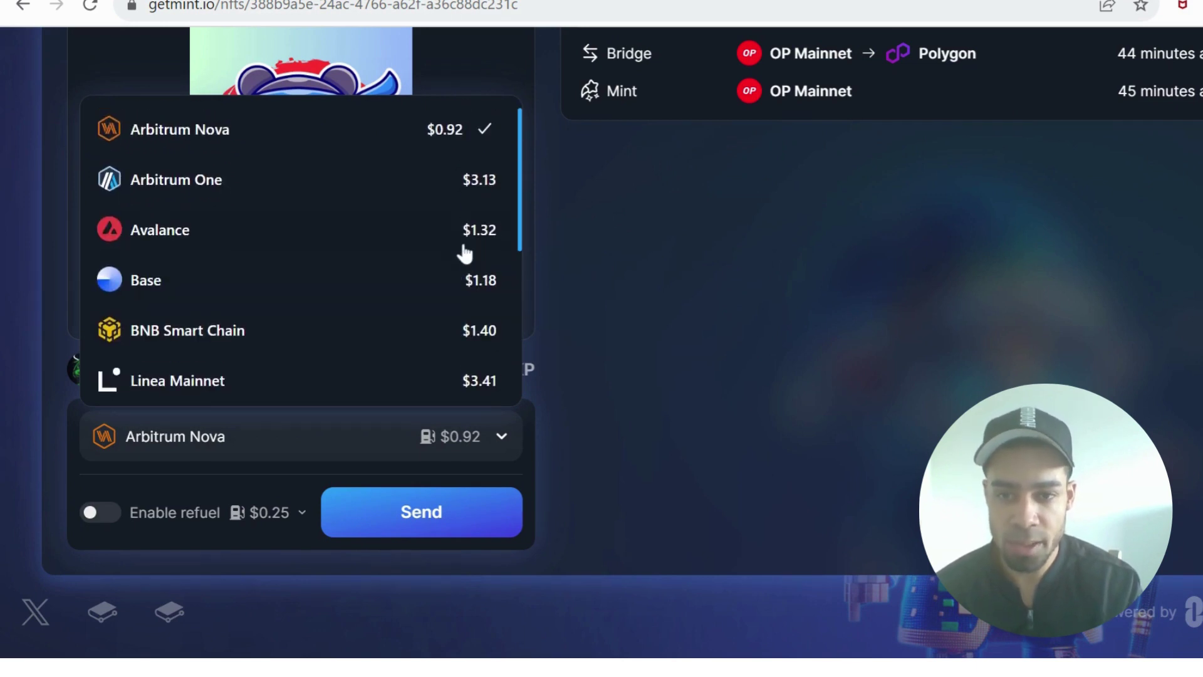
pyautogui.scroll(-3, 463, 255)
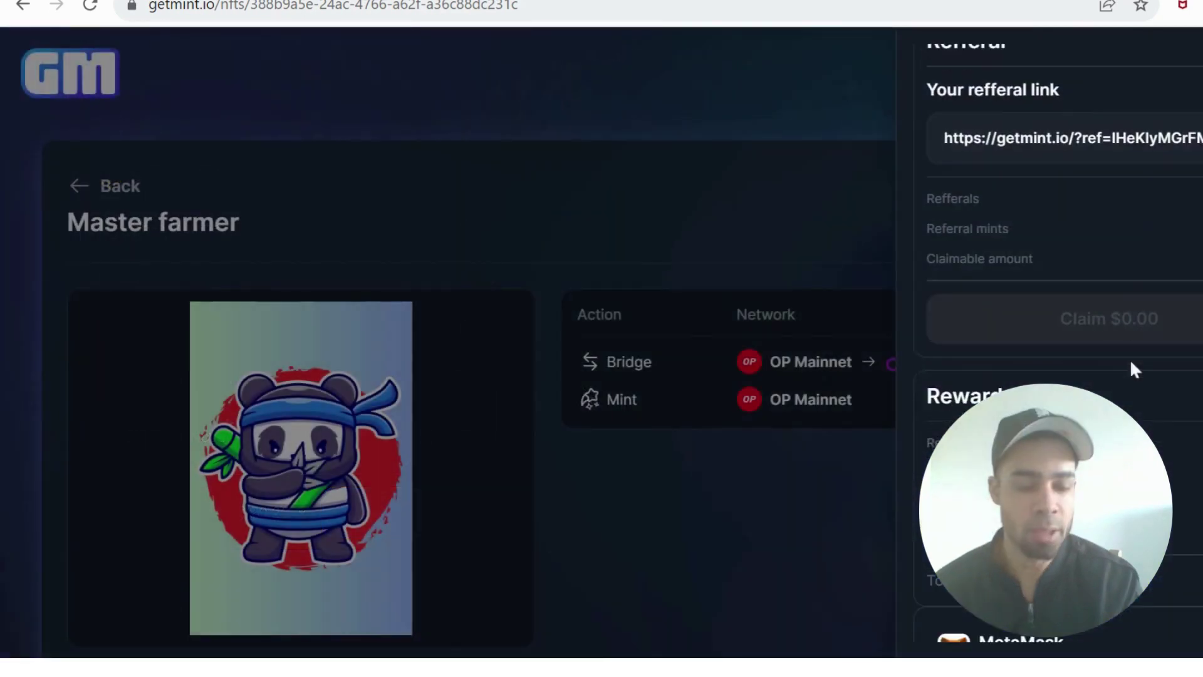
# Scroll the profile panel through its Twitter, Referral and Rewards sections.
pyautogui.scroll(-1, 1130, 358)
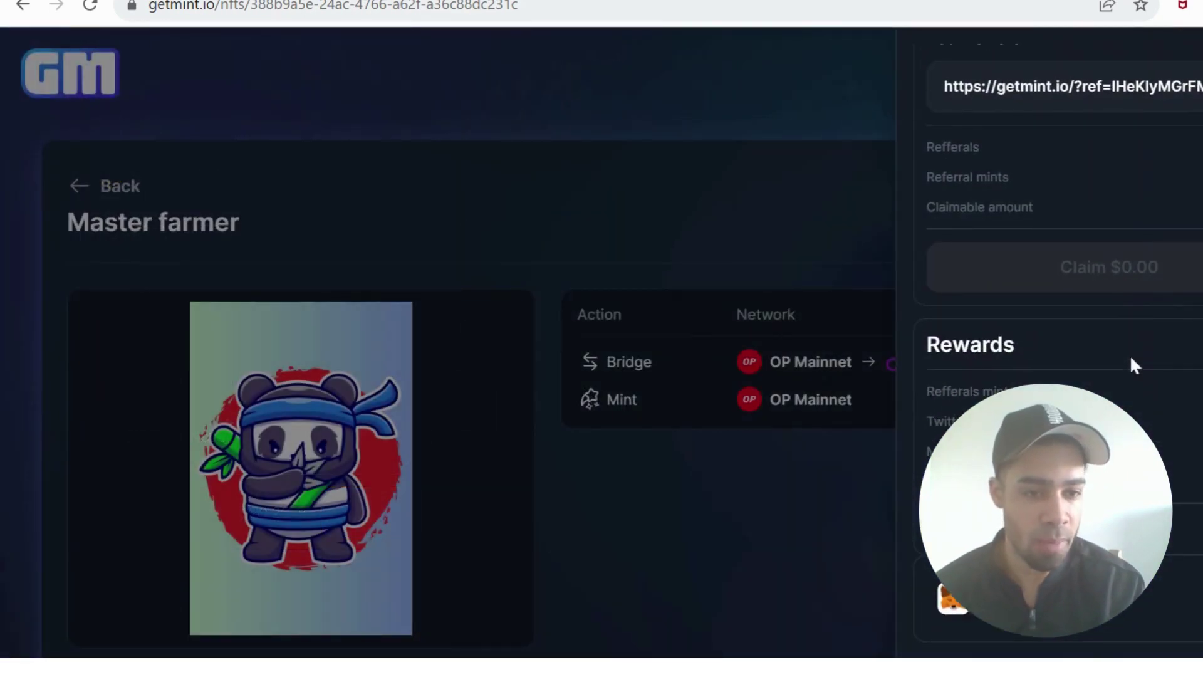
pyautogui.scroll(5, 1133, 363)
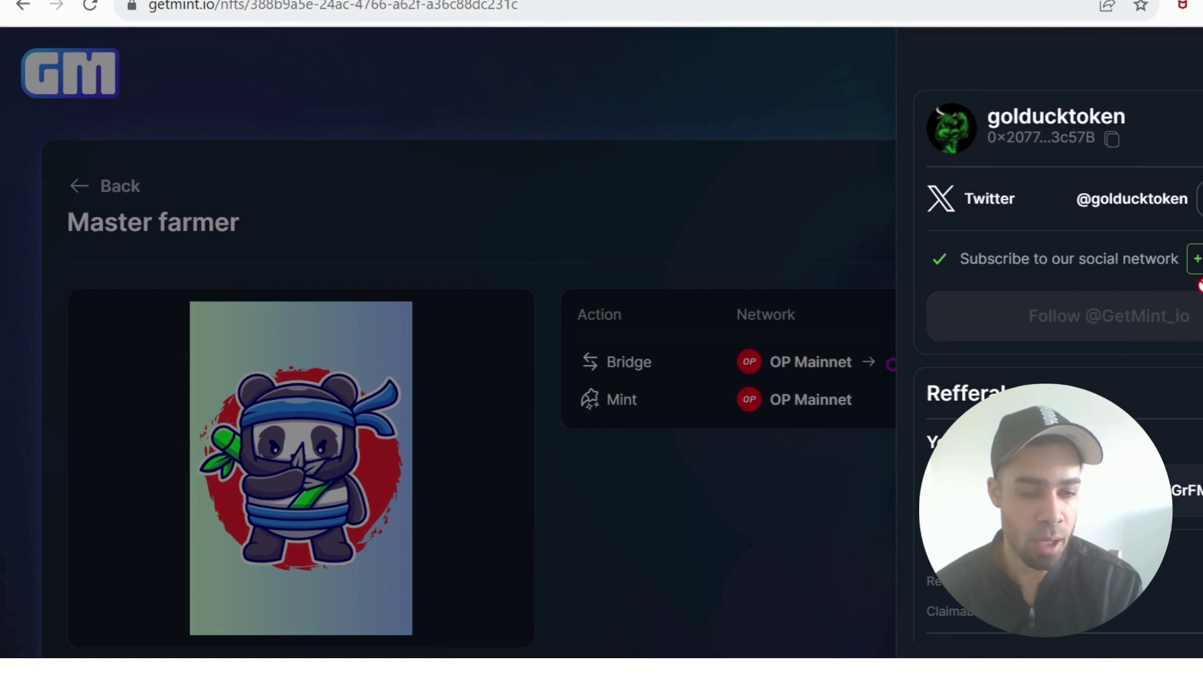
pyautogui.scroll(-6, 1191, 290)
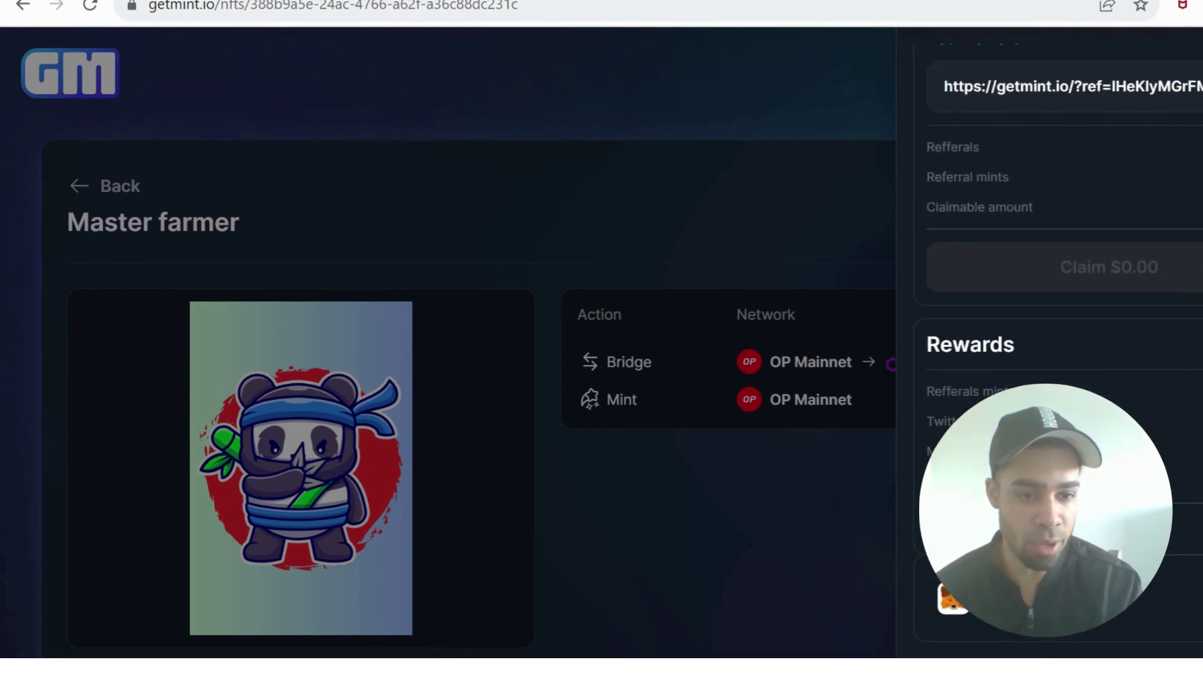
pyautogui.scroll(6, 1059, 351)
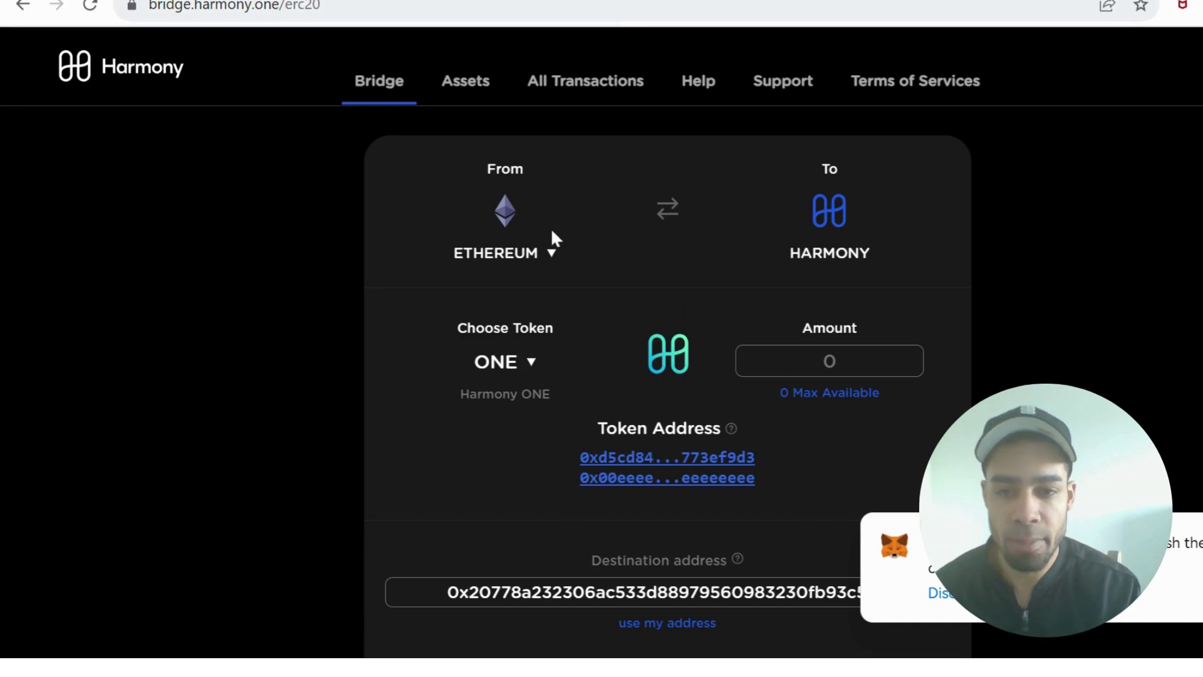
# Change the Harmony Bridge source chain from Ethereum to Binance.
pyautogui.click(537, 254)
pyautogui.click(516, 303)
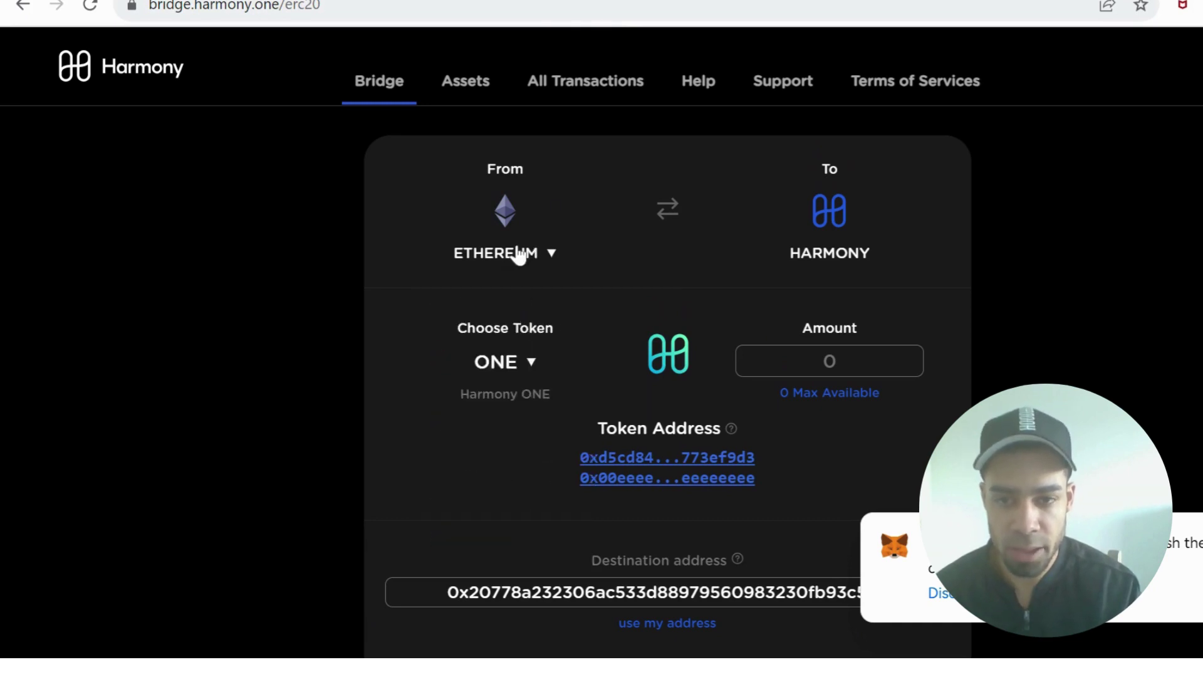
pyautogui.click(518, 254)
pyautogui.click(503, 377)
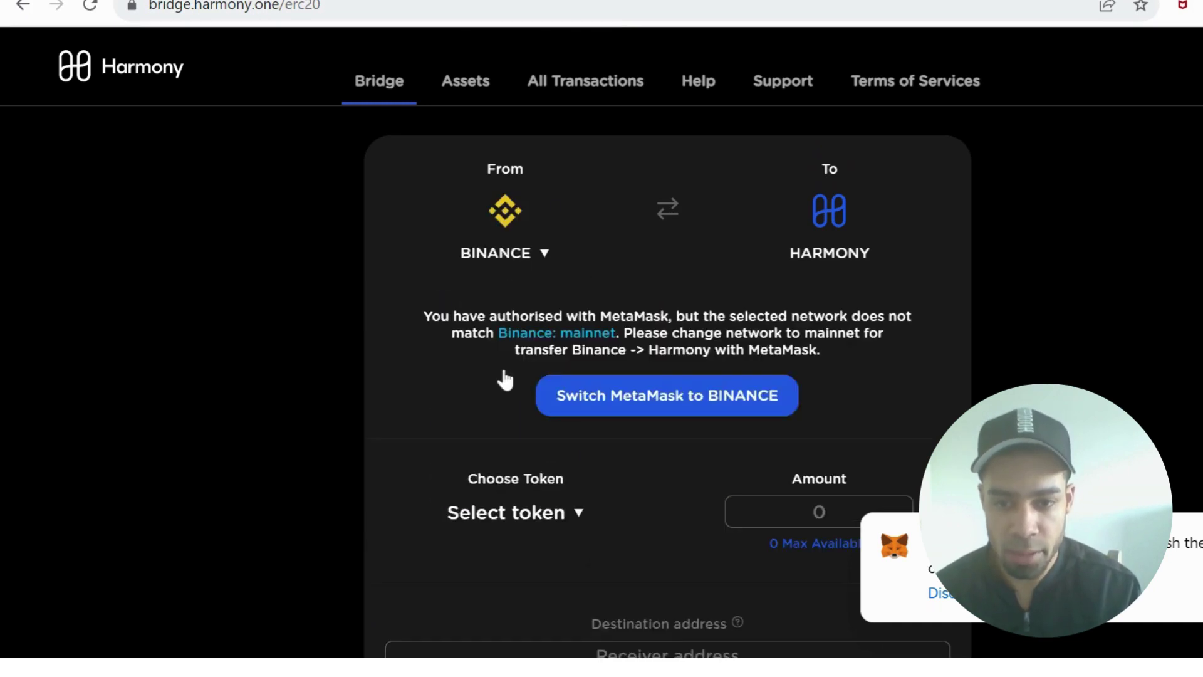
# Open and close the token picker, then scroll the Binance-to-Harmony form to Continue.
pyautogui.scroll(-2, 604, 408)
pyautogui.click(551, 426)
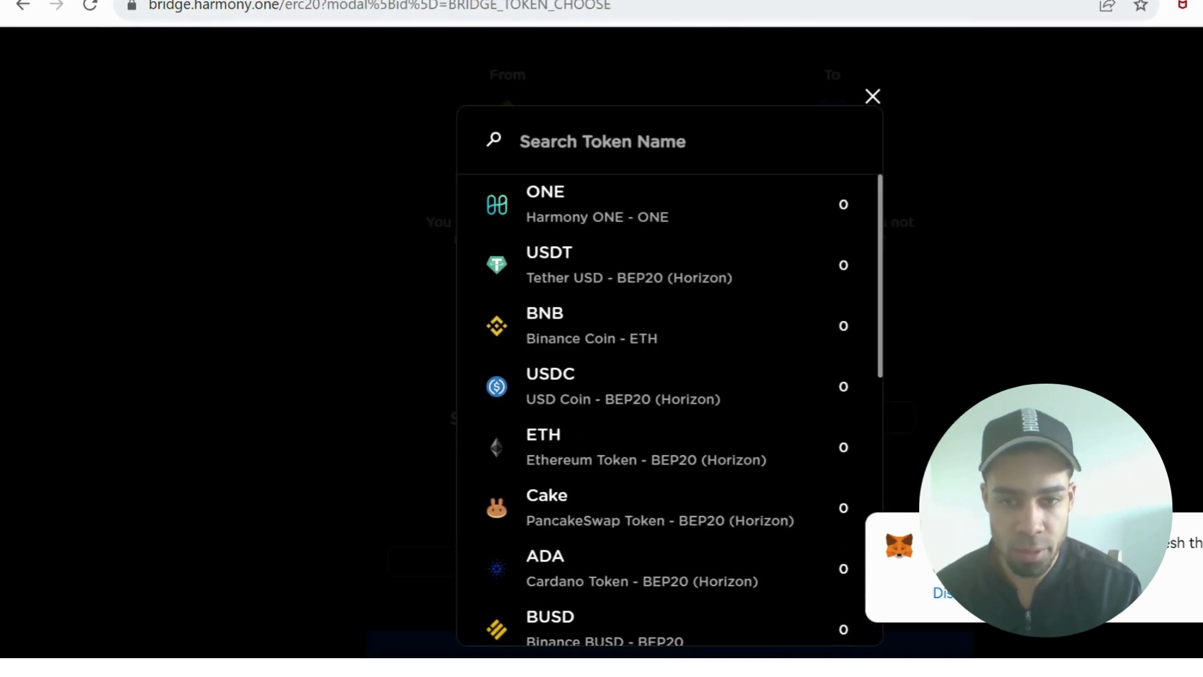
pyautogui.click(873, 99)
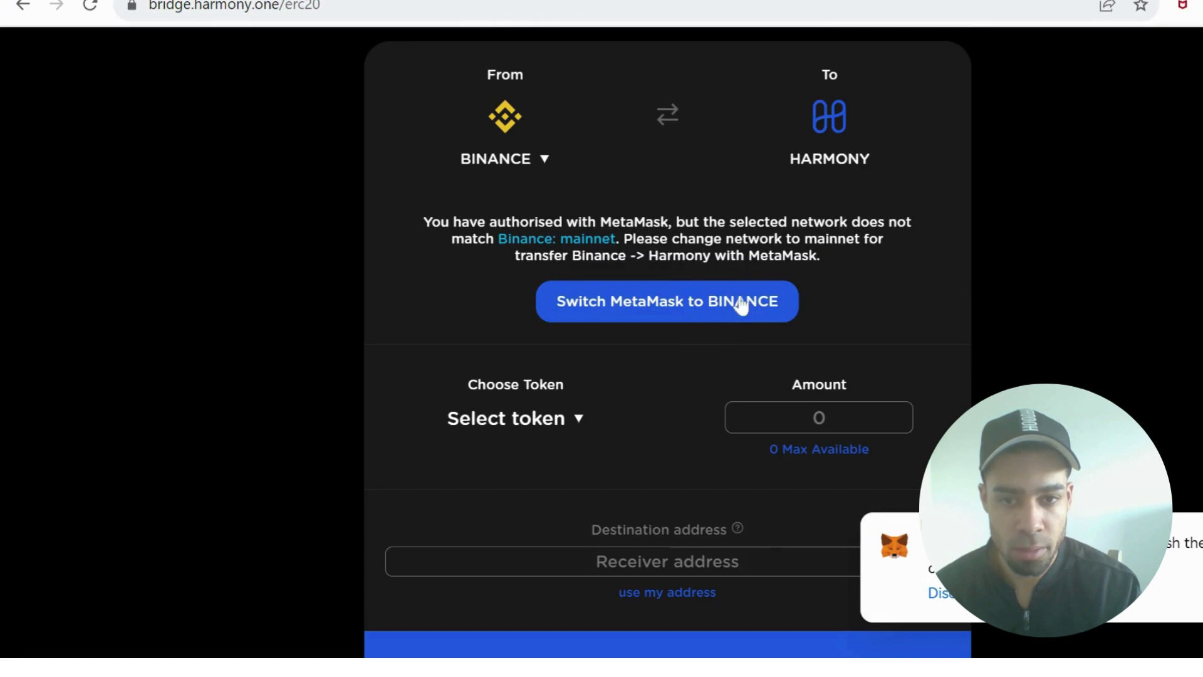
pyautogui.scroll(-2, 685, 314)
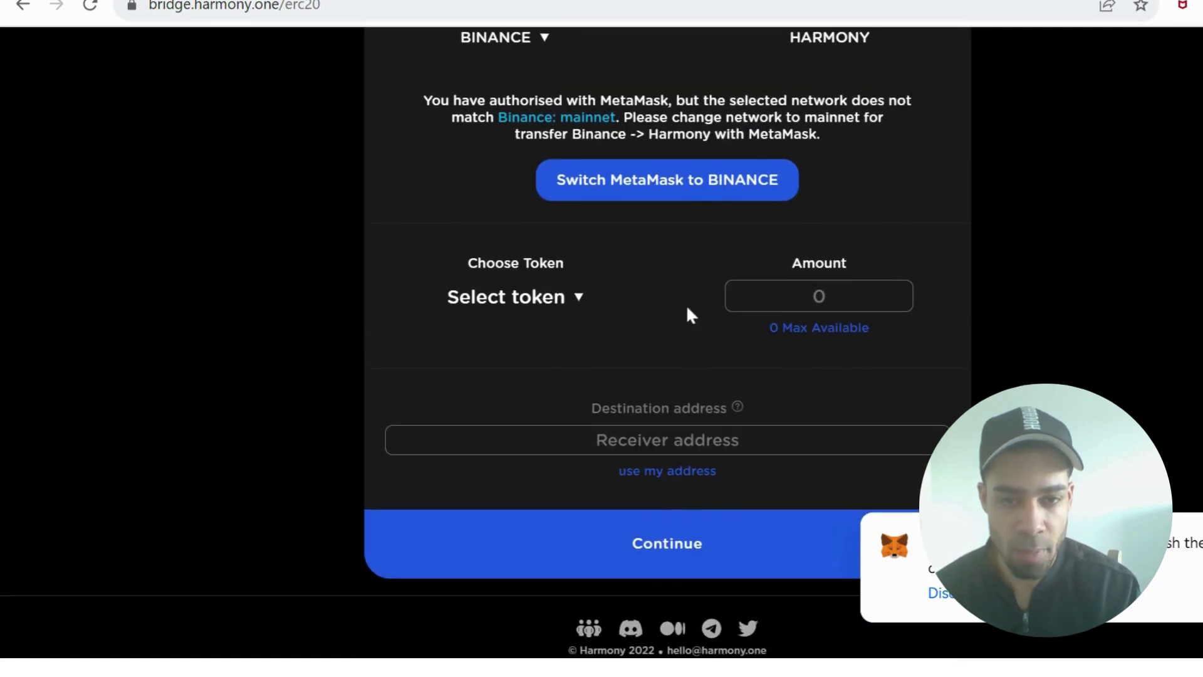
pyautogui.scroll(4, 667, 551)
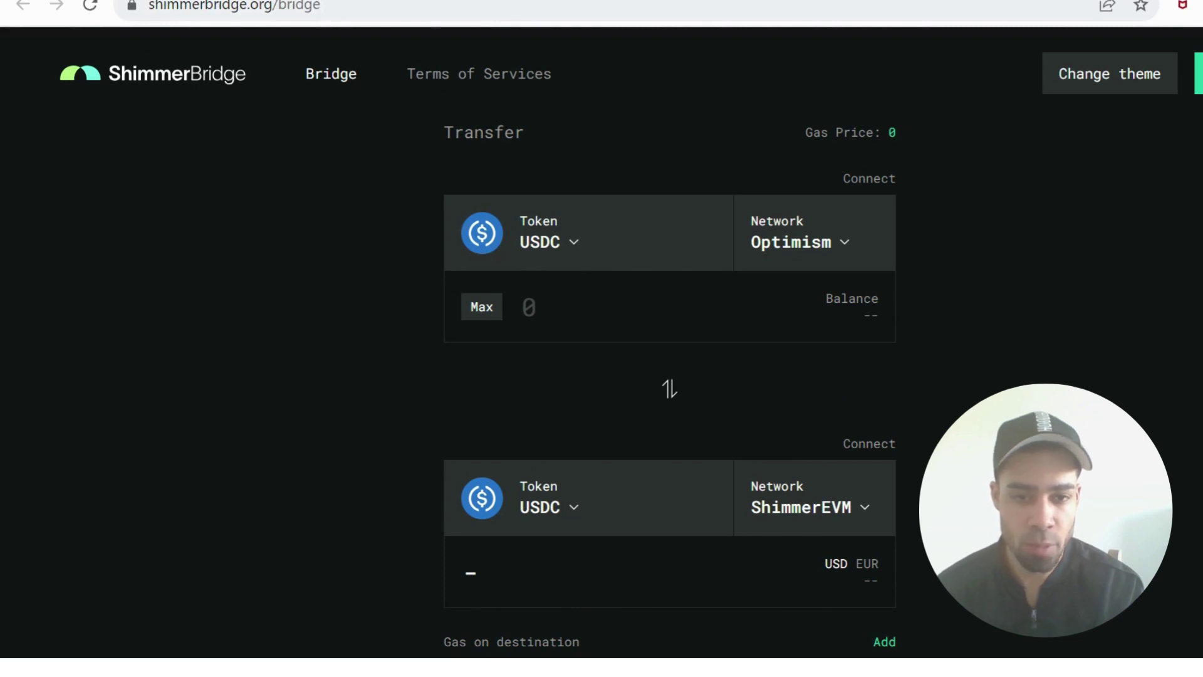
pyautogui.scroll(-3, 669, 376)
pyautogui.scroll(3, 669, 376)
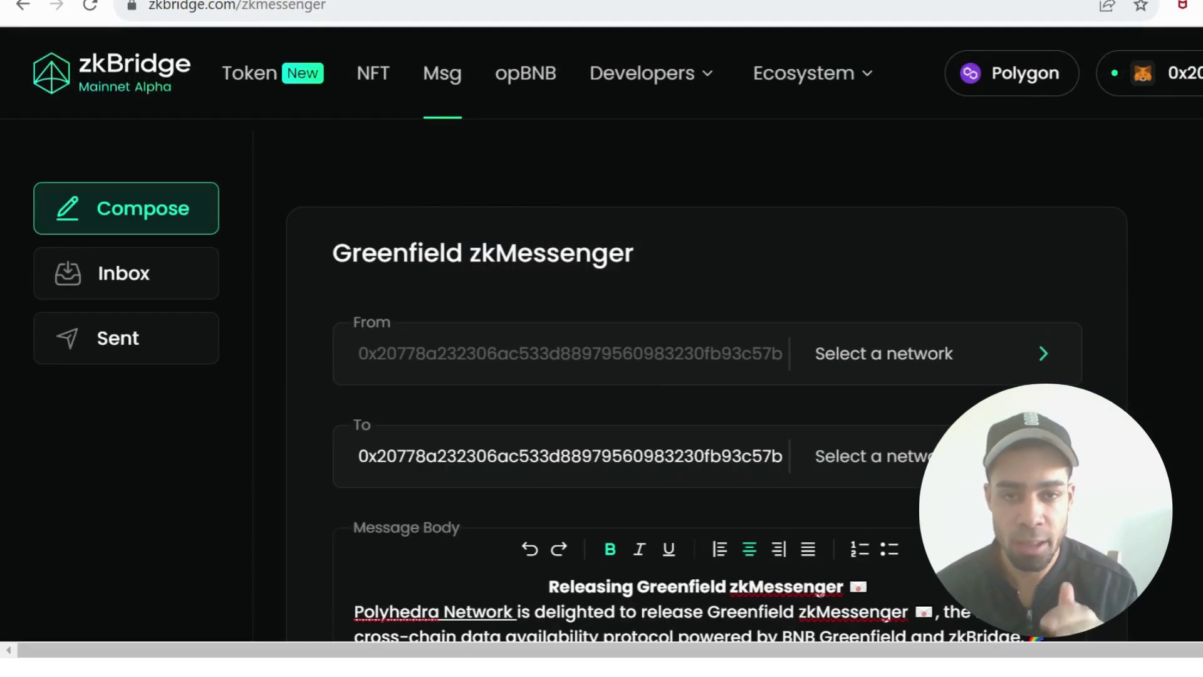
# Check the From network list without choosing one, then scroll through the message body.
pyautogui.click(946, 353)
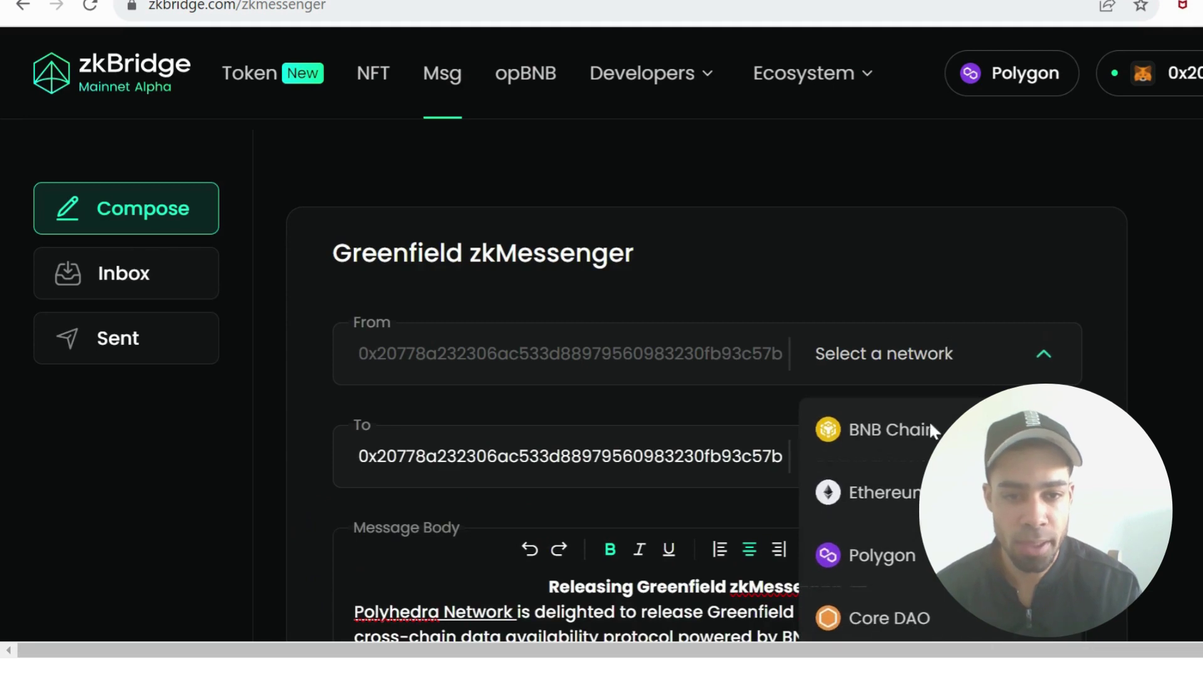
pyautogui.click(908, 265)
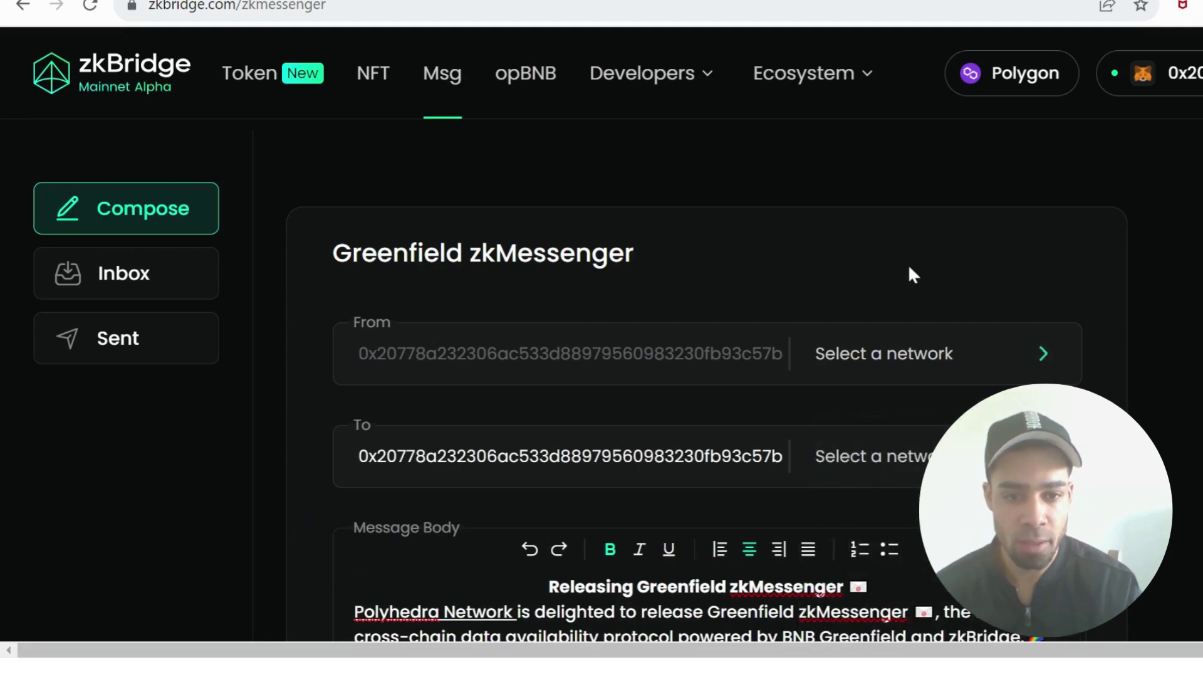
pyautogui.scroll(-1, 908, 264)
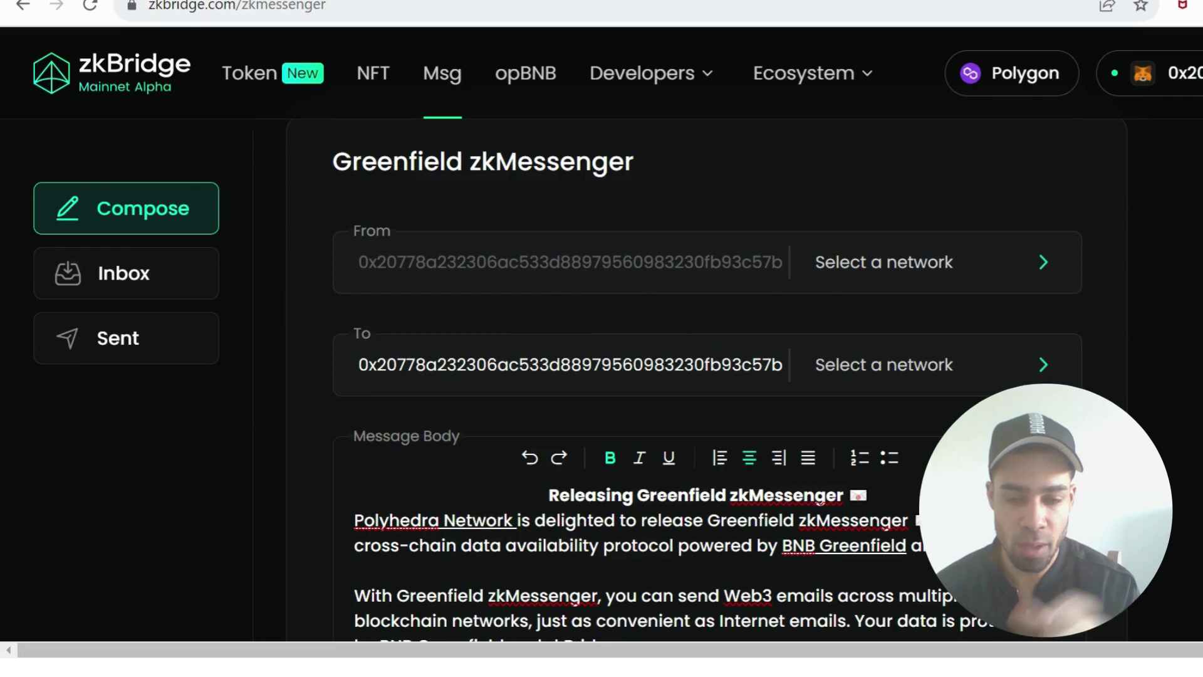
pyautogui.scroll(-5, 840, 392)
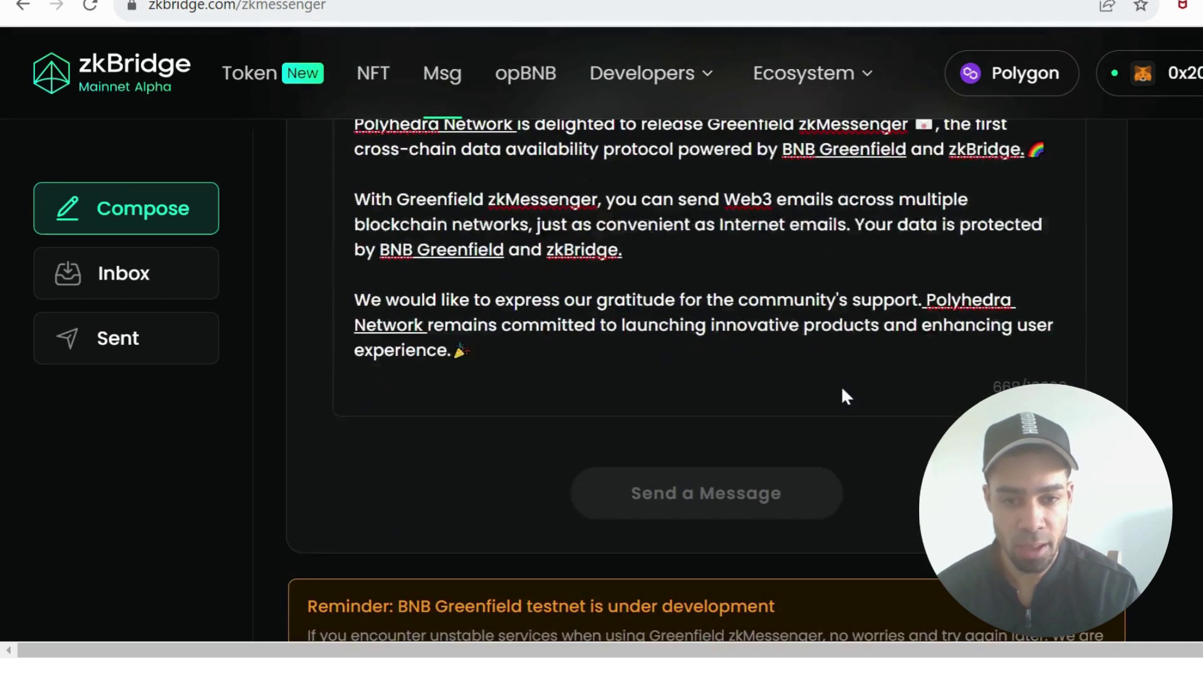
pyautogui.scroll(-2, 841, 394)
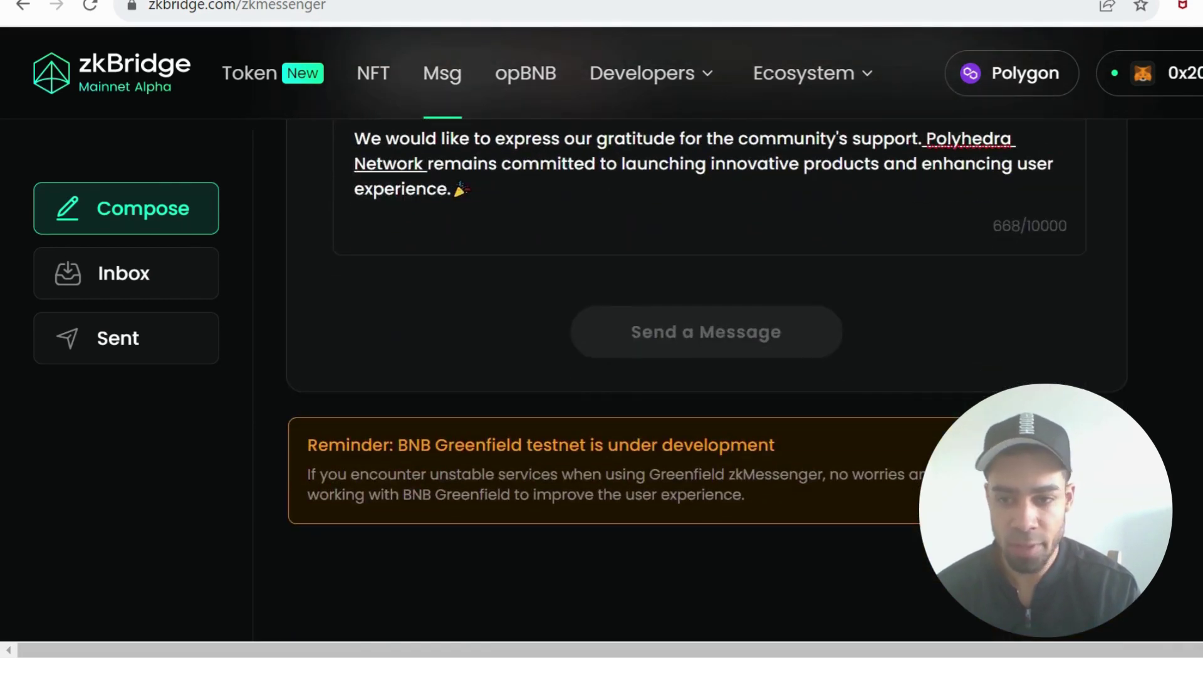
pyautogui.scroll(7, 707, 418)
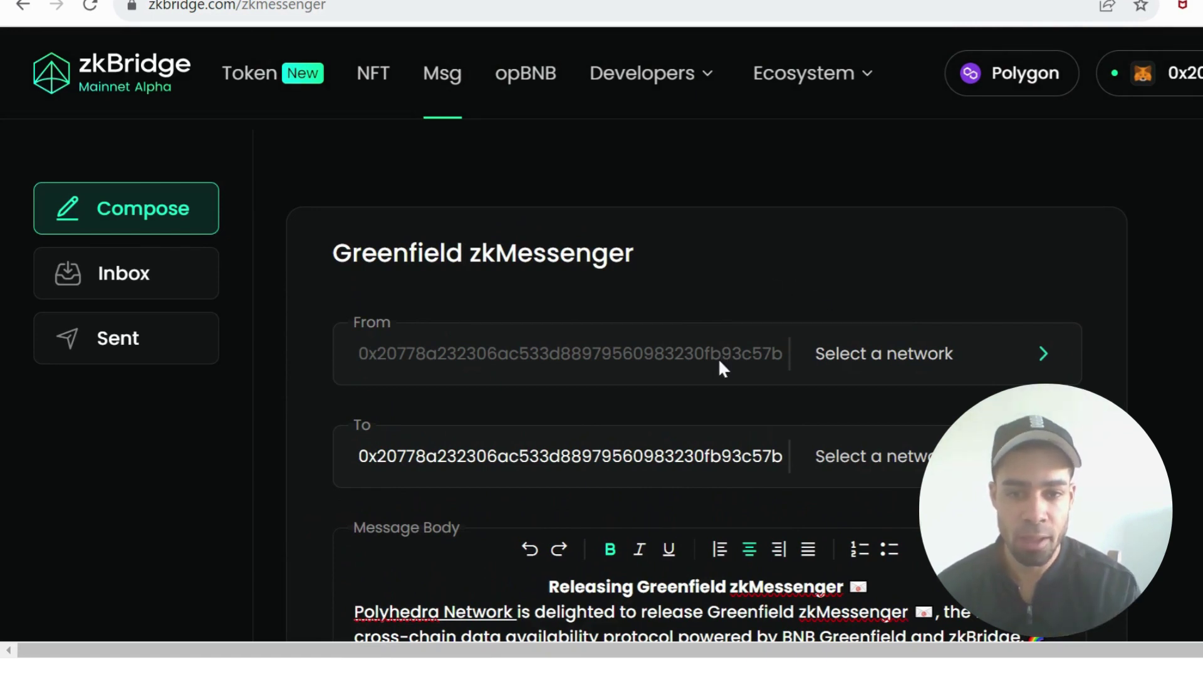
pyautogui.scroll(-2, 719, 359)
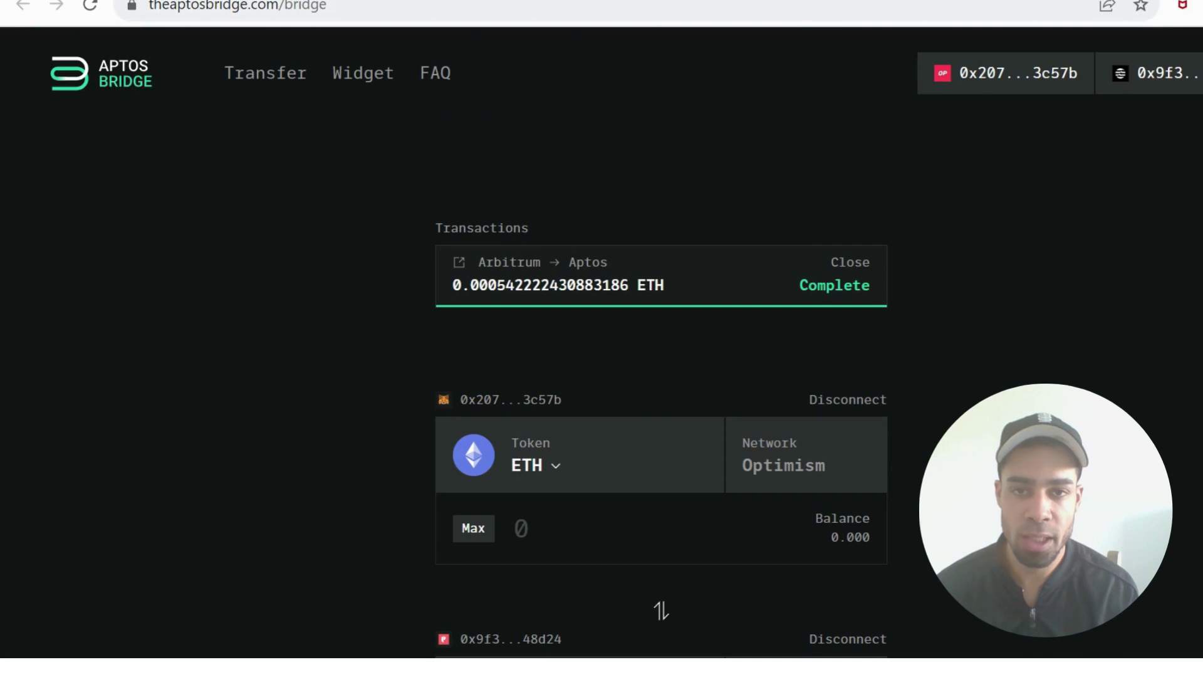
# Scroll through the Optimism ETH to Aptos WETH transfer form.
pyautogui.scroll(-2, 664, 439)
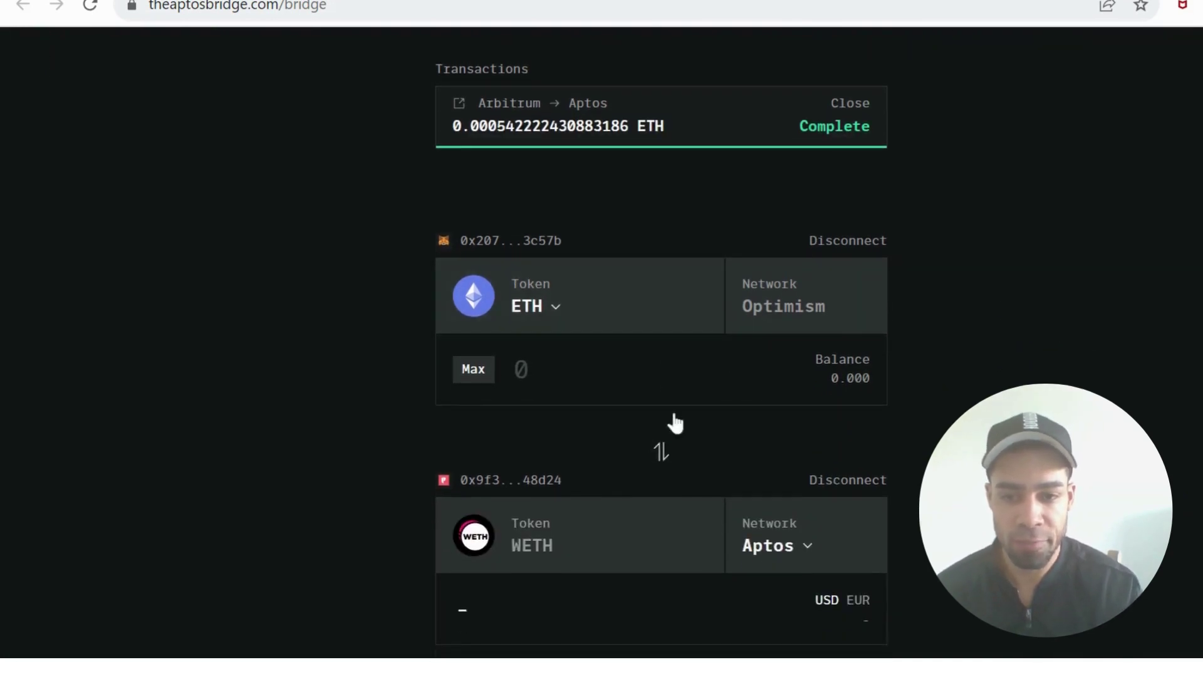
pyautogui.scroll(-1, 645, 259)
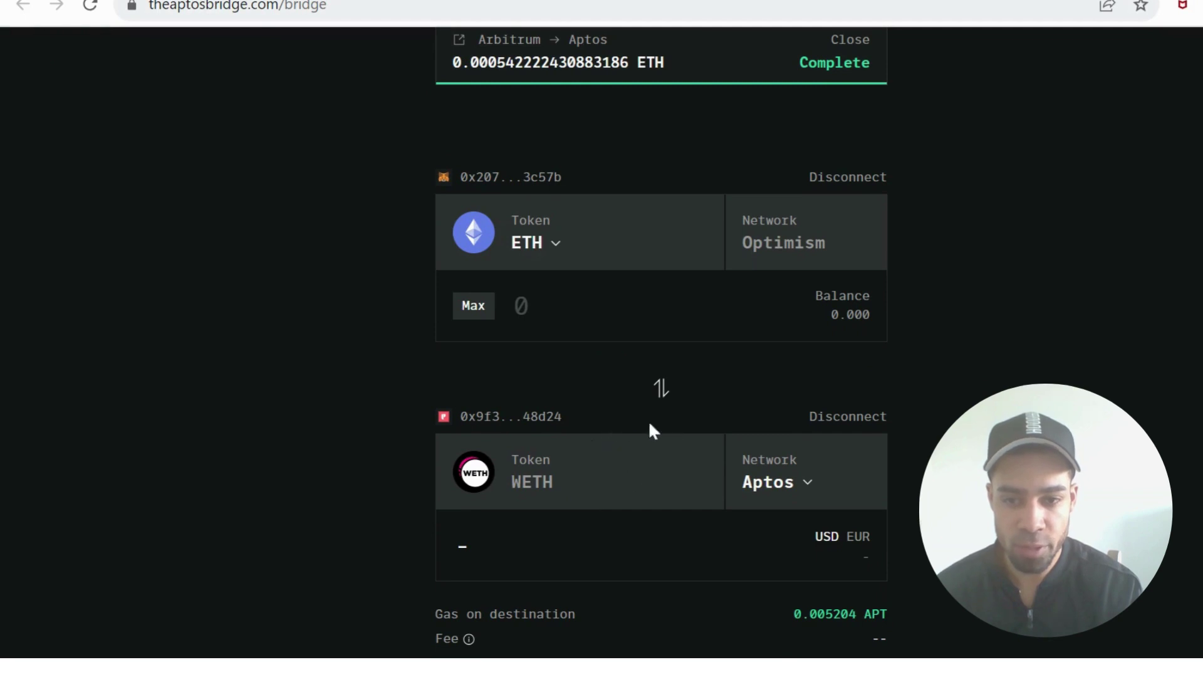
pyautogui.scroll(-1, 626, 429)
pyautogui.scroll(5, 626, 429)
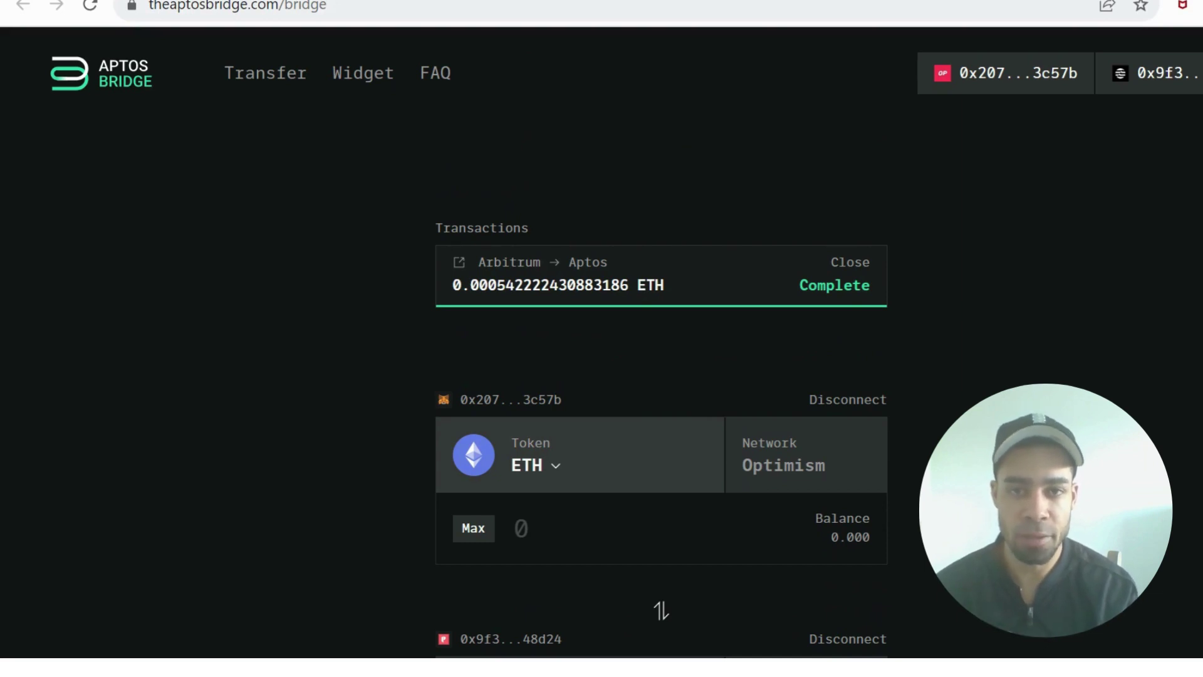
# Browse the list of bridgeable tokens and close it without choosing one.
pyautogui.click(618, 435)
pyautogui.scroll(8, 576, 332)
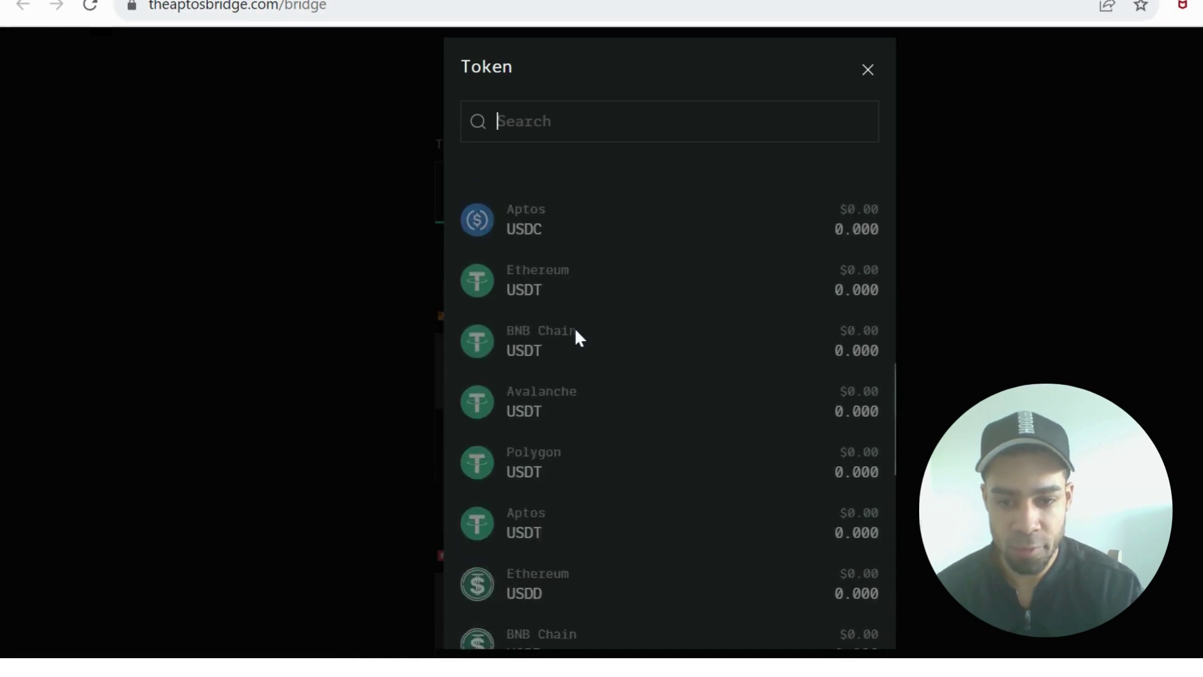
pyautogui.scroll(8, 576, 332)
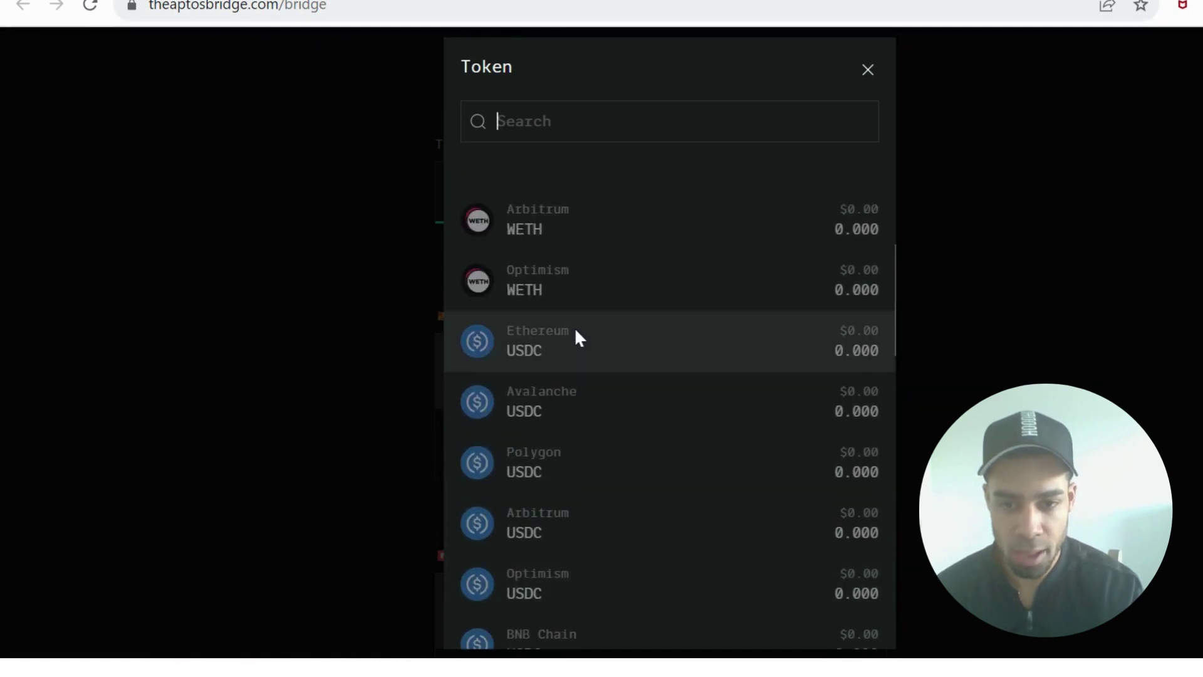
pyautogui.scroll(4, 575, 332)
pyautogui.scroll(-7, 575, 332)
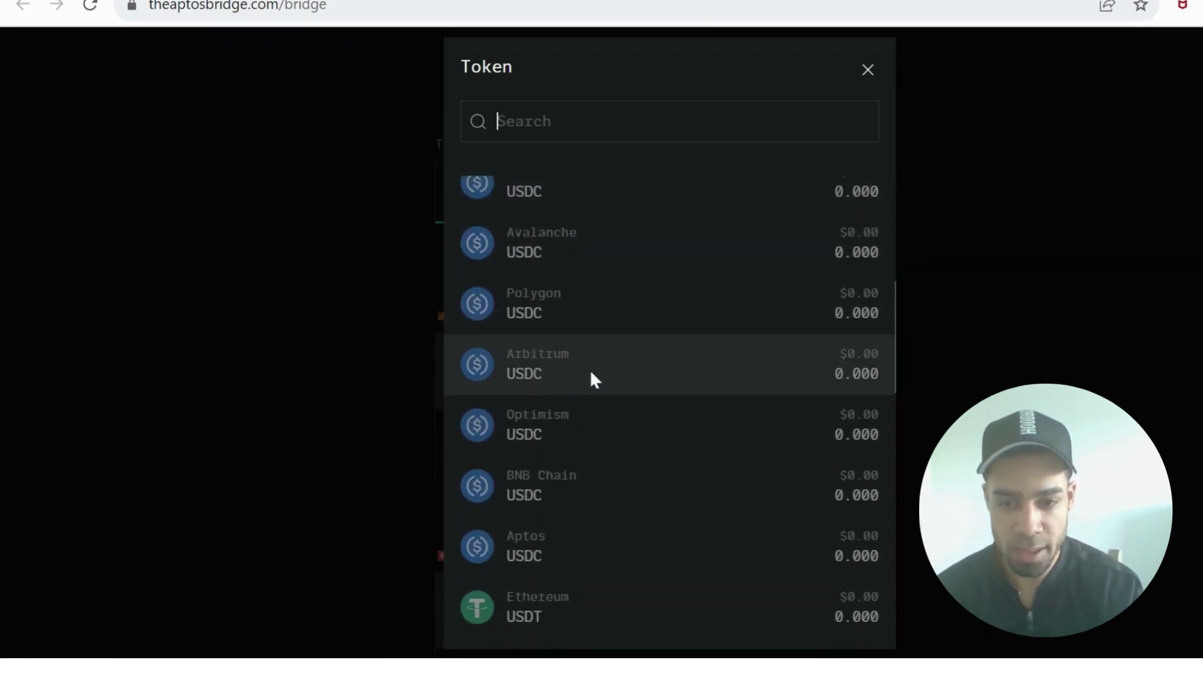
pyautogui.click(867, 72)
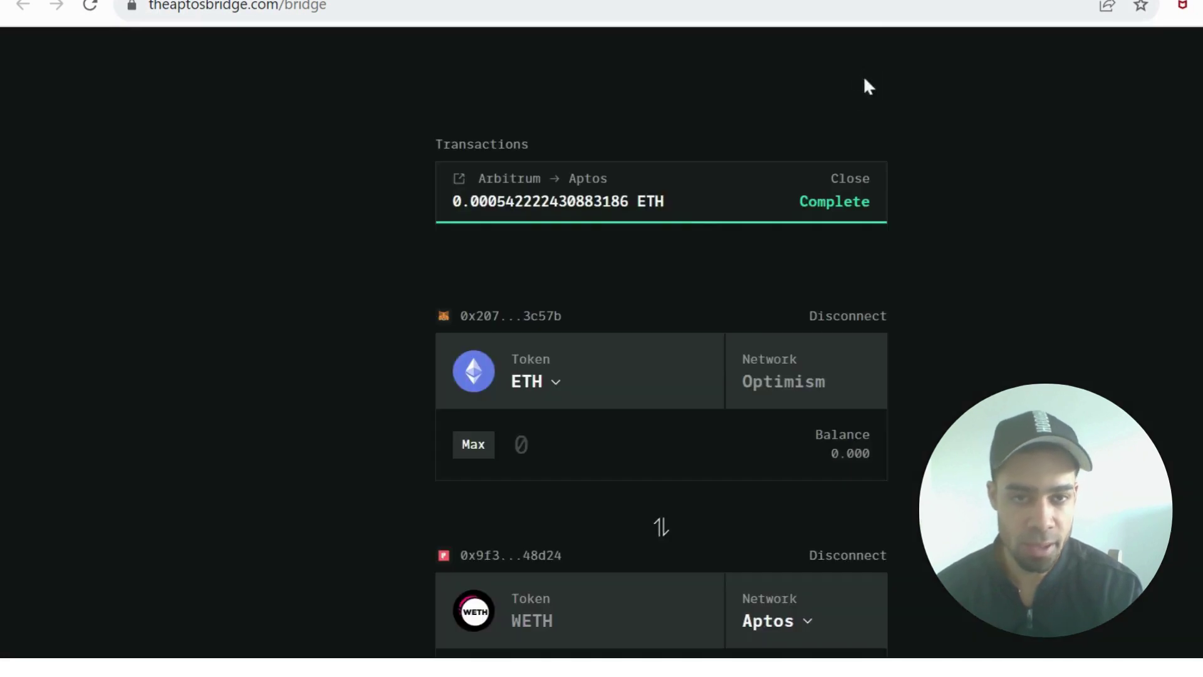
pyautogui.scroll(-1, 762, 314)
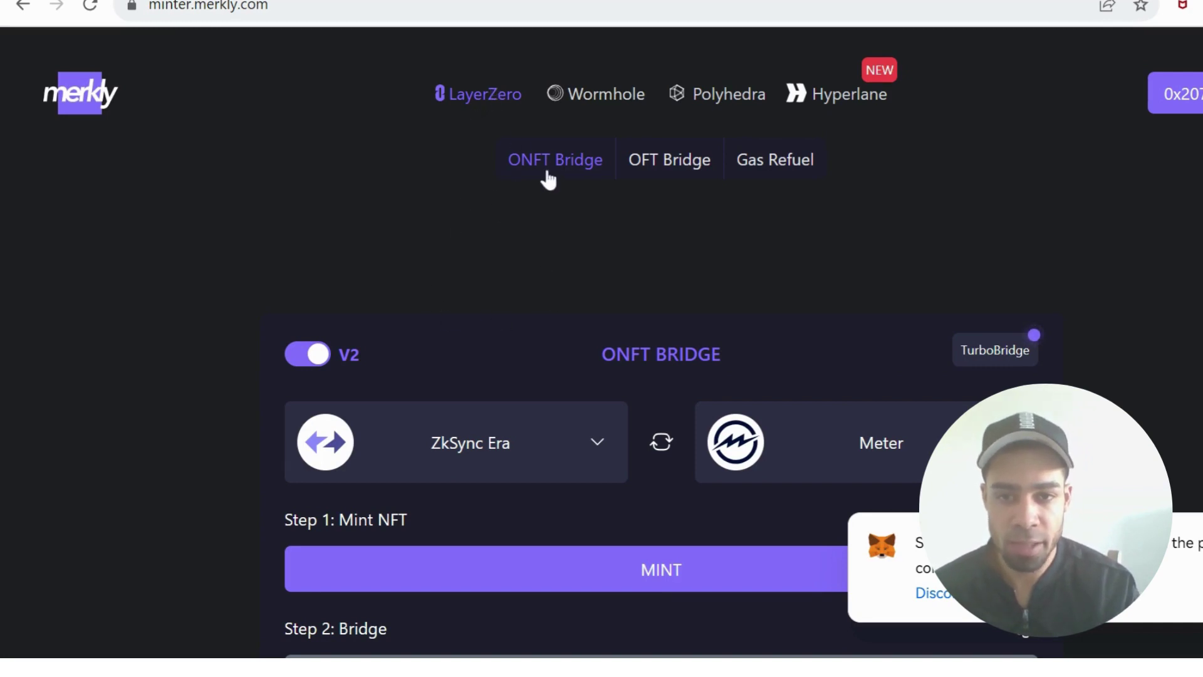
# Pick Optimism as the destination from ZkSync Era, then switch to the Turbo ONFT Bridge.
pyautogui.scroll(-3, 578, 234)
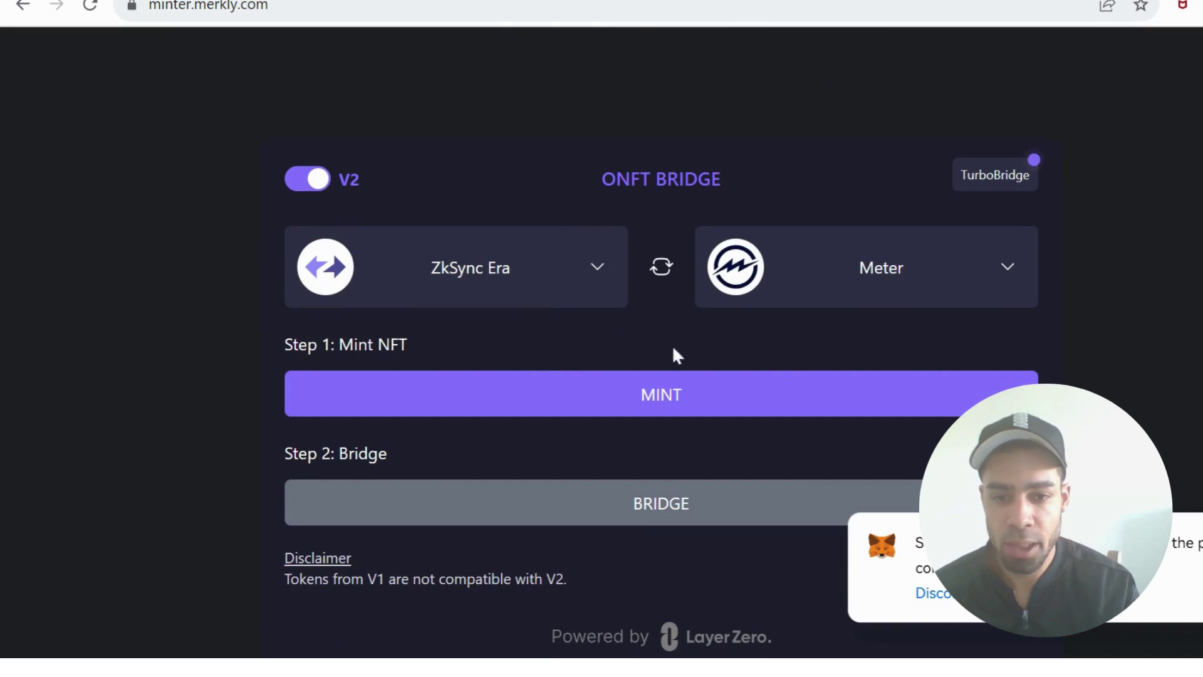
pyautogui.click(563, 266)
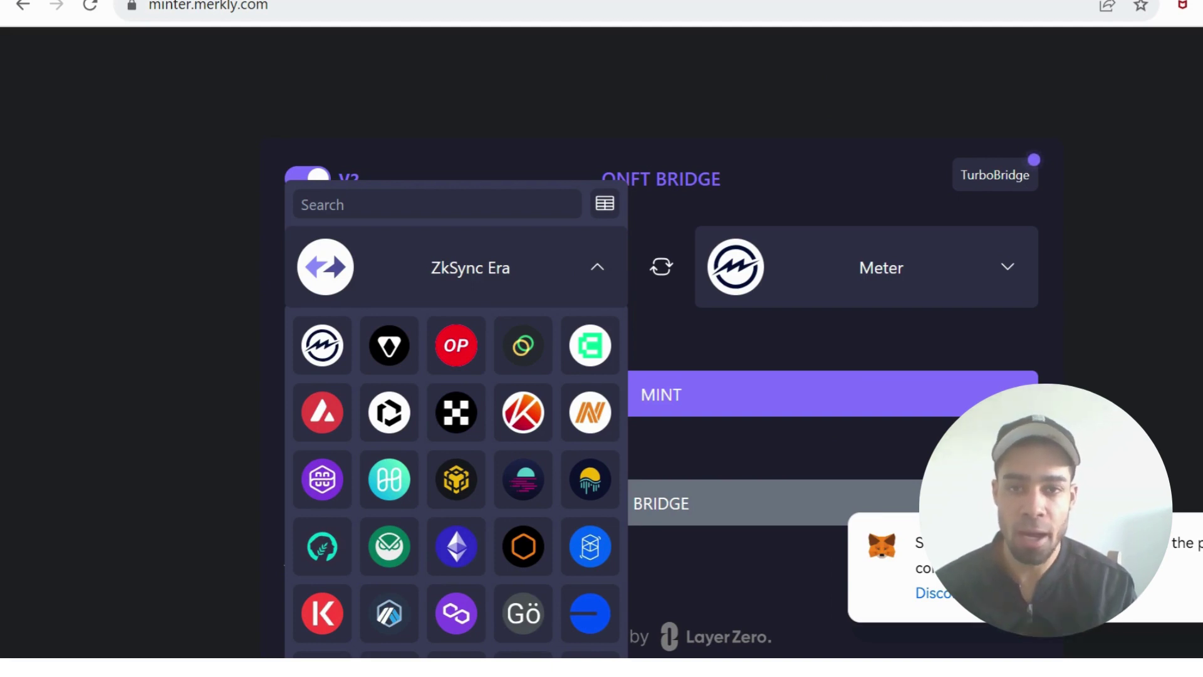
pyautogui.click(182, 344)
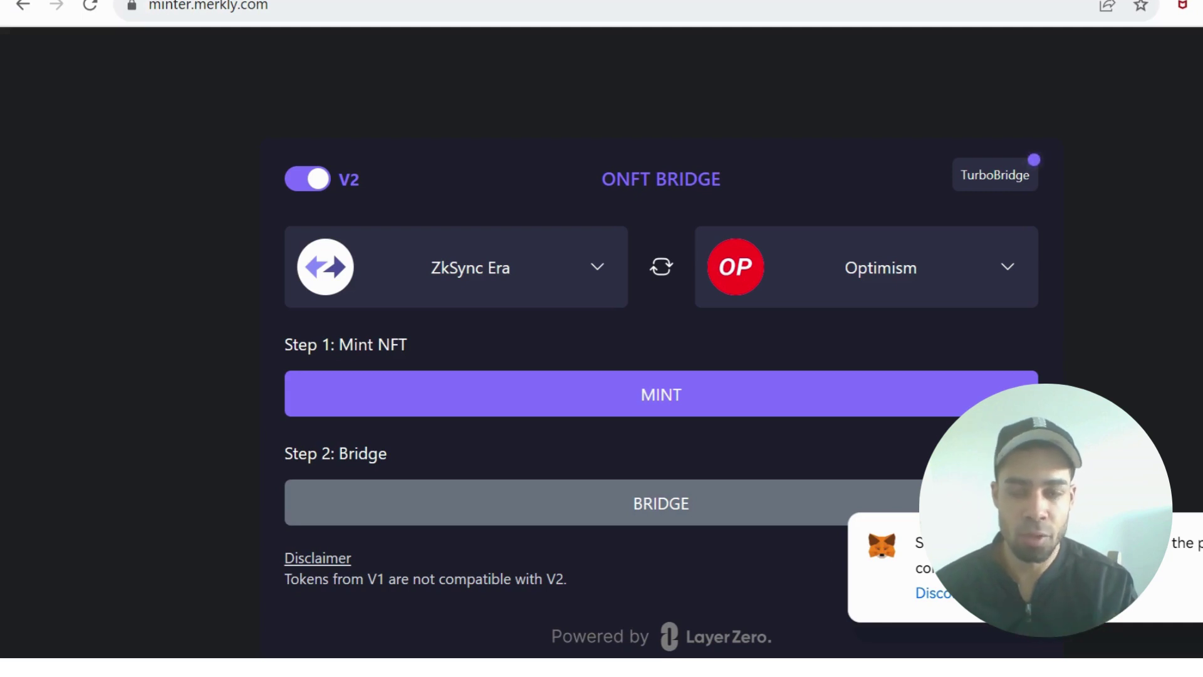
pyautogui.scroll(-1, 953, 279)
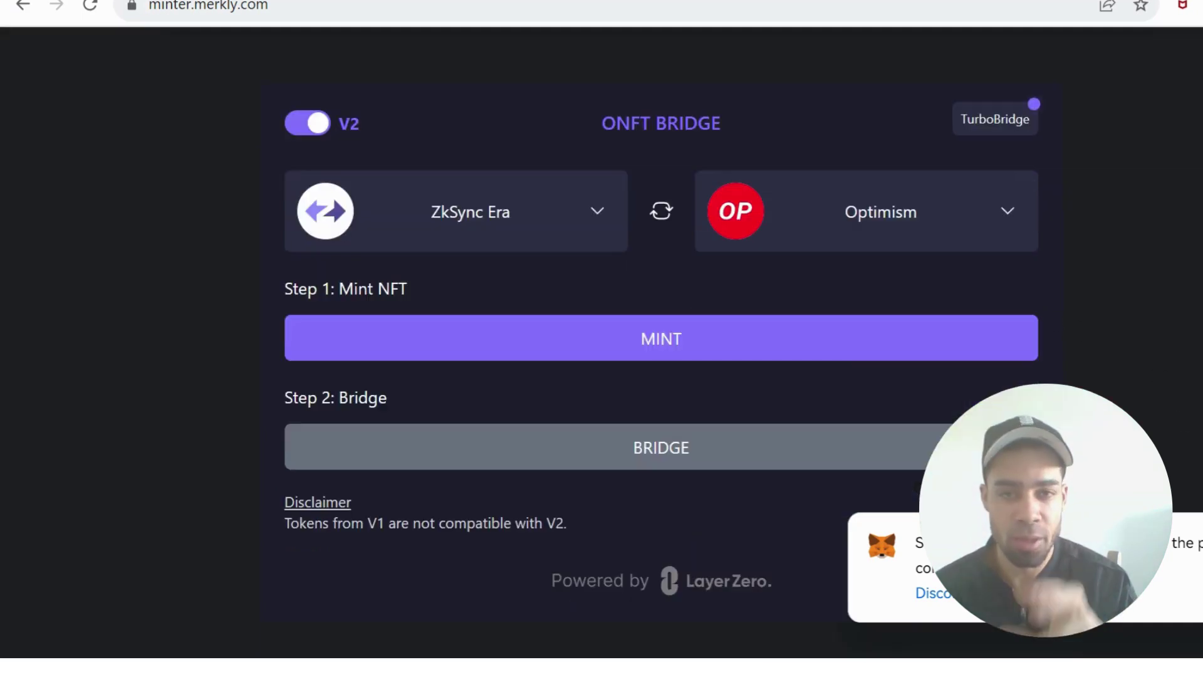
pyautogui.scroll(2, 937, 150)
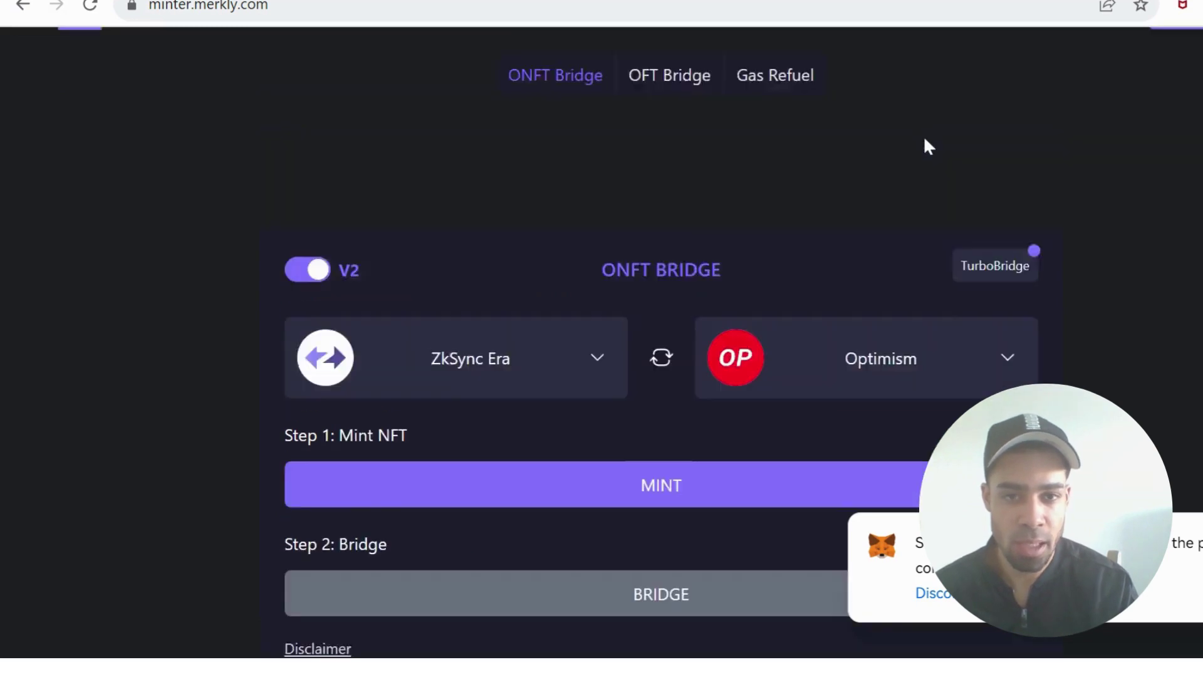
pyautogui.scroll(1, 927, 144)
pyautogui.scroll(-3, 978, 119)
pyautogui.scroll(2, 928, 201)
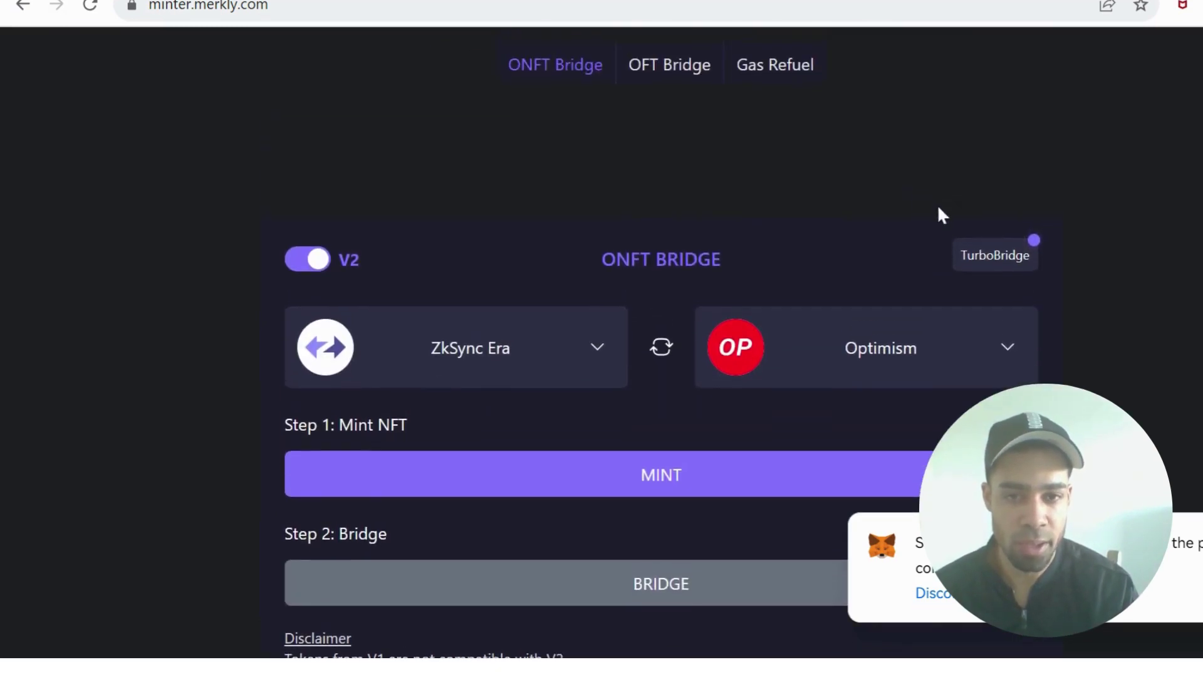
pyautogui.click(980, 246)
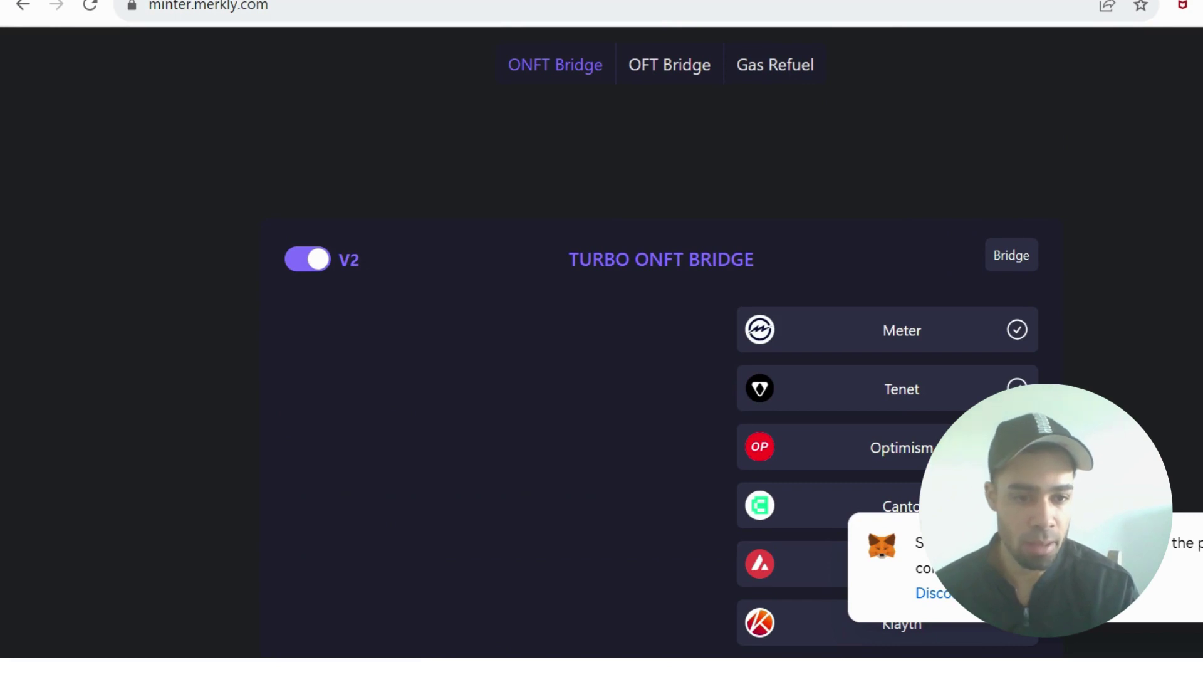
# Scroll the Turbo bridge's chain list, toggle Tenet off and back on, and click MINT.
pyautogui.scroll(-10, 943, 416)
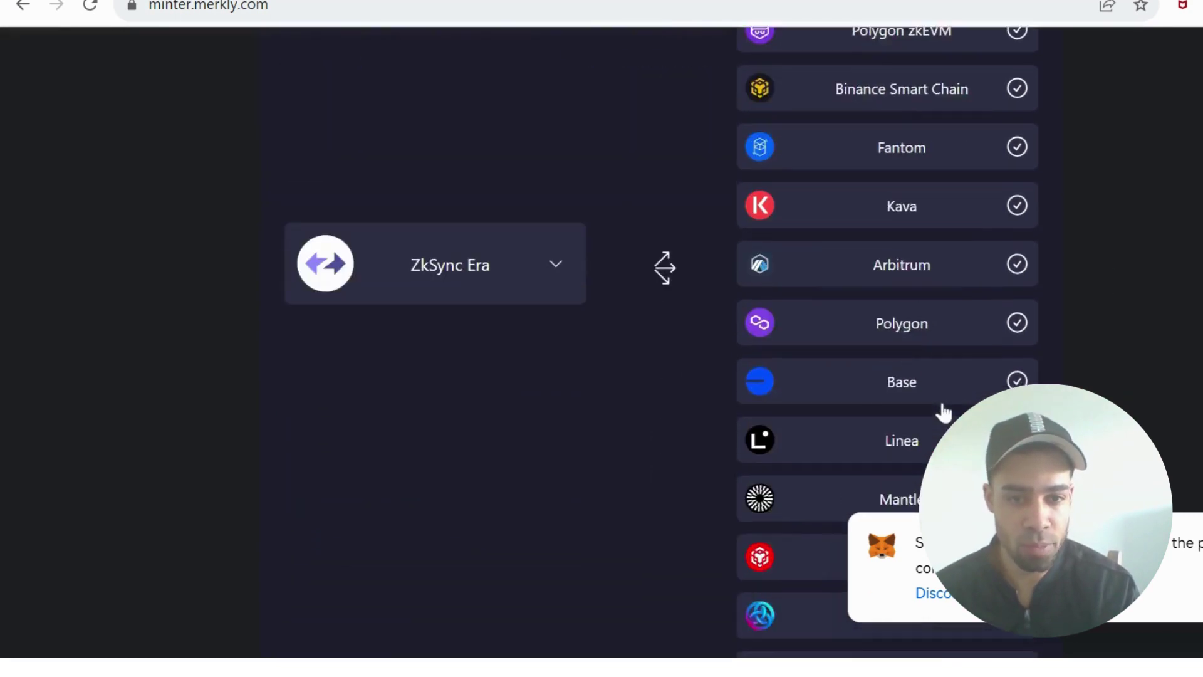
pyautogui.scroll(-10, 943, 412)
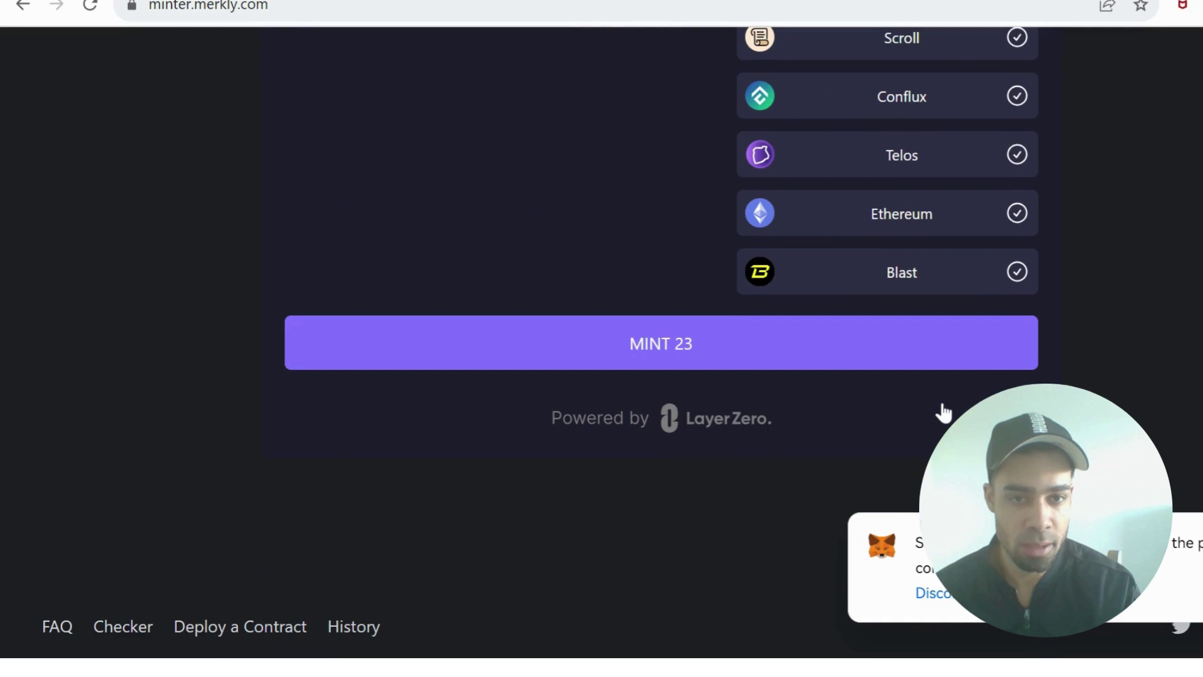
pyautogui.scroll(20, 943, 412)
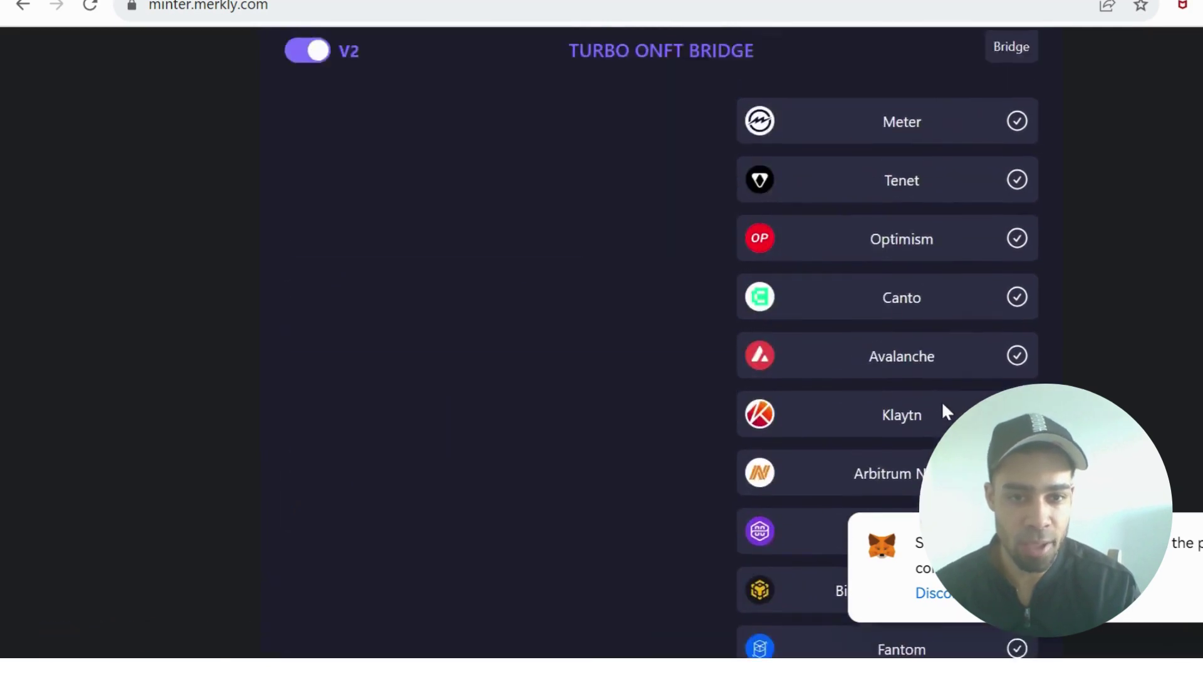
pyautogui.scroll(-3, 944, 411)
pyautogui.scroll(-12, 942, 411)
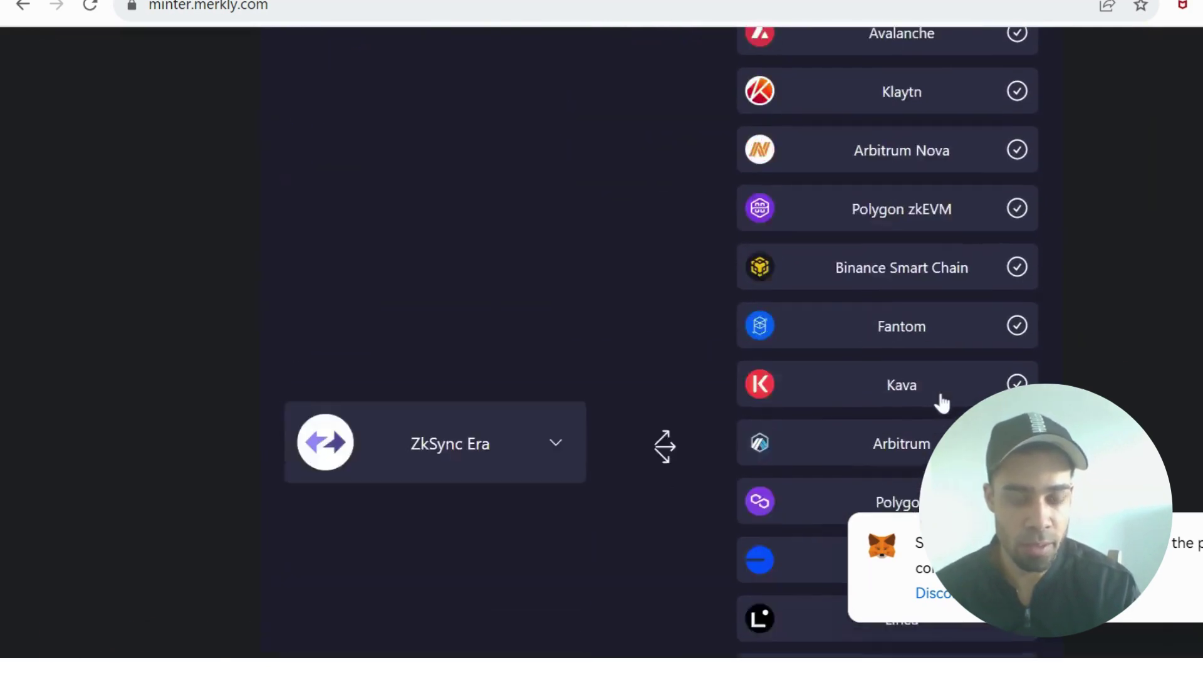
pyautogui.scroll(6, 941, 402)
pyautogui.scroll(6, 942, 403)
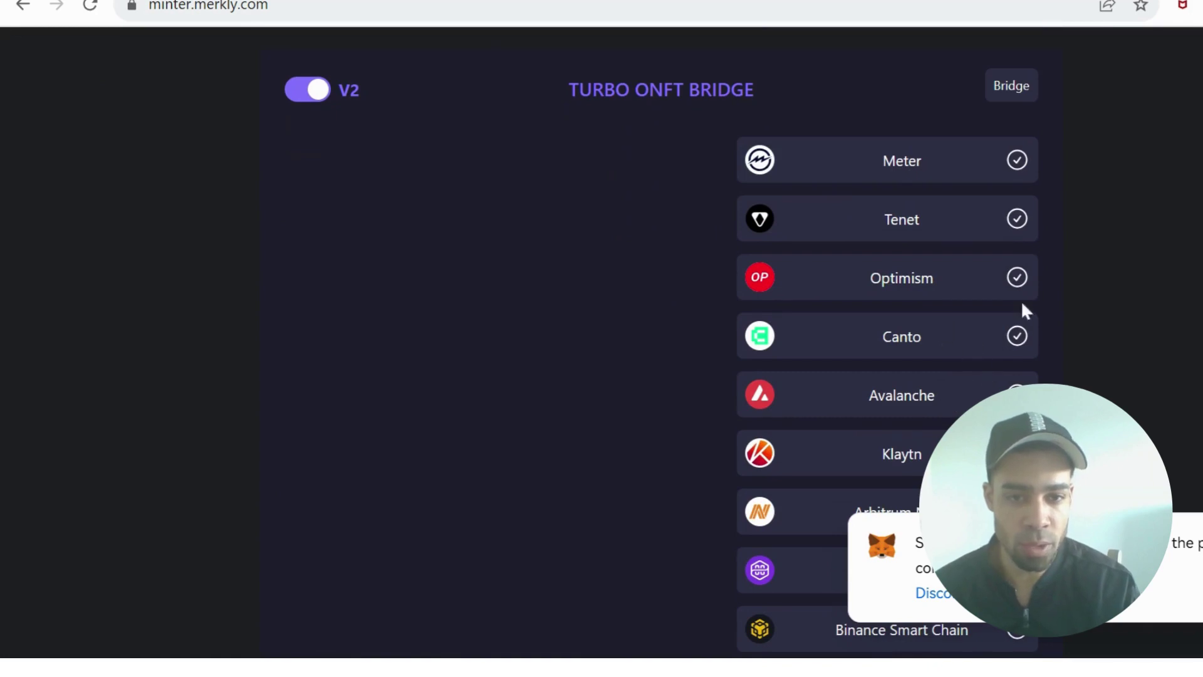
pyautogui.click(1018, 219)
pyautogui.click(1019, 225)
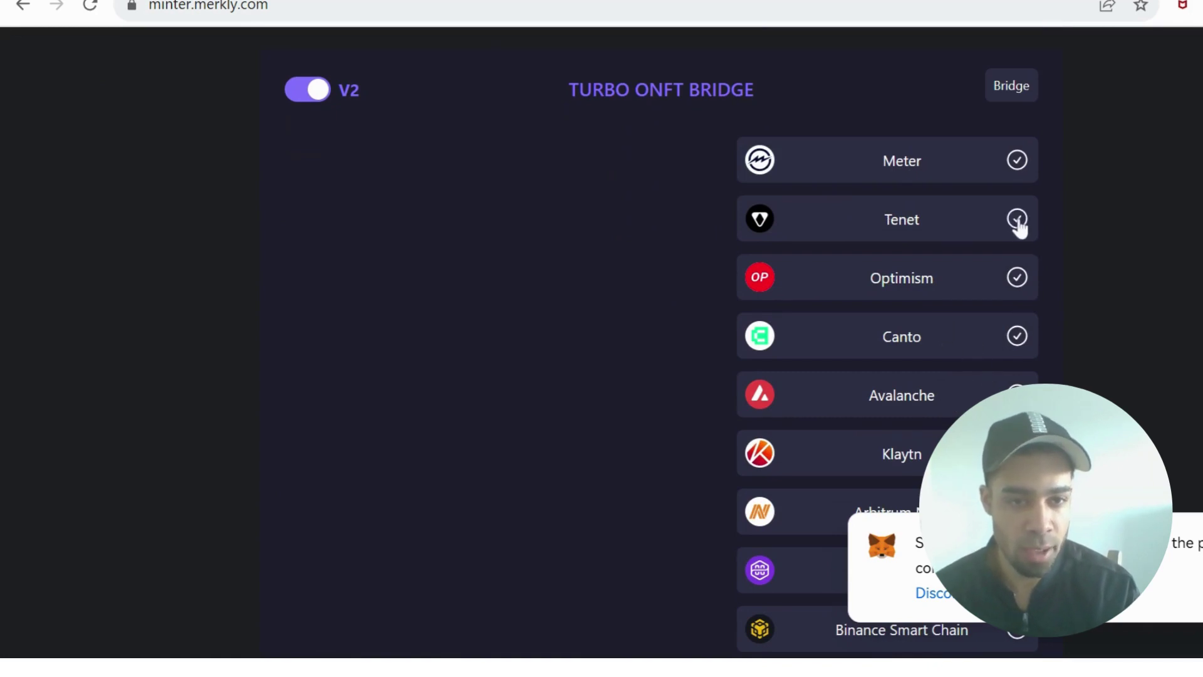
pyautogui.scroll(-10, 1020, 225)
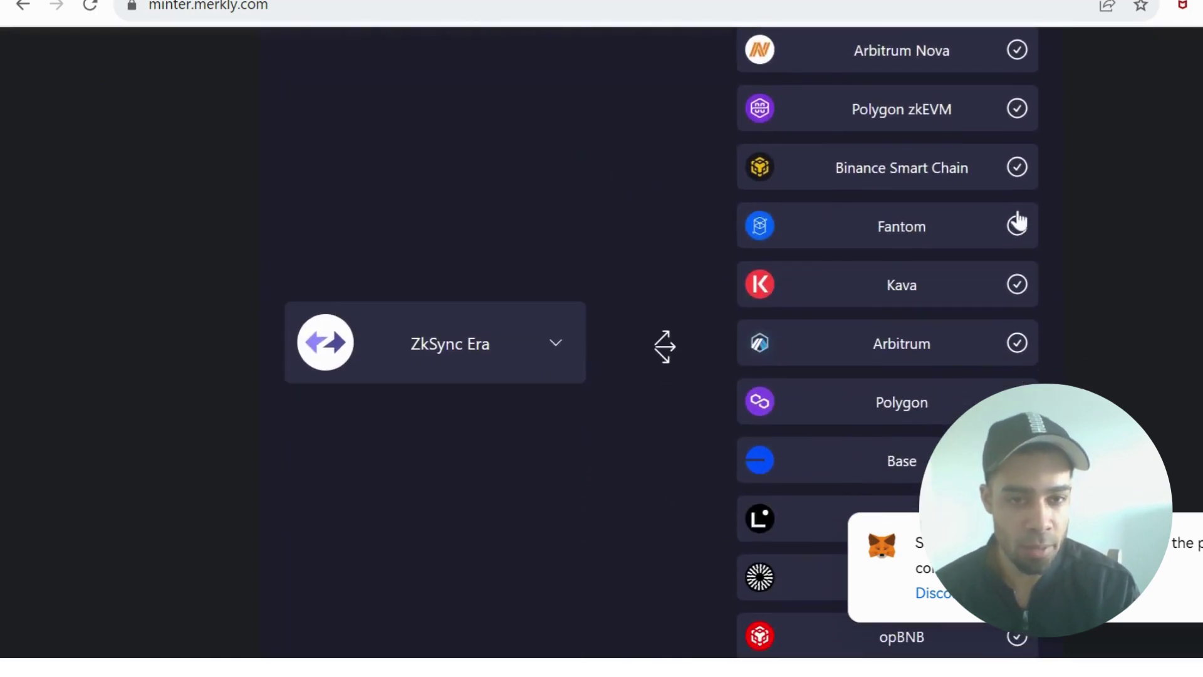
pyautogui.scroll(-8, 1018, 220)
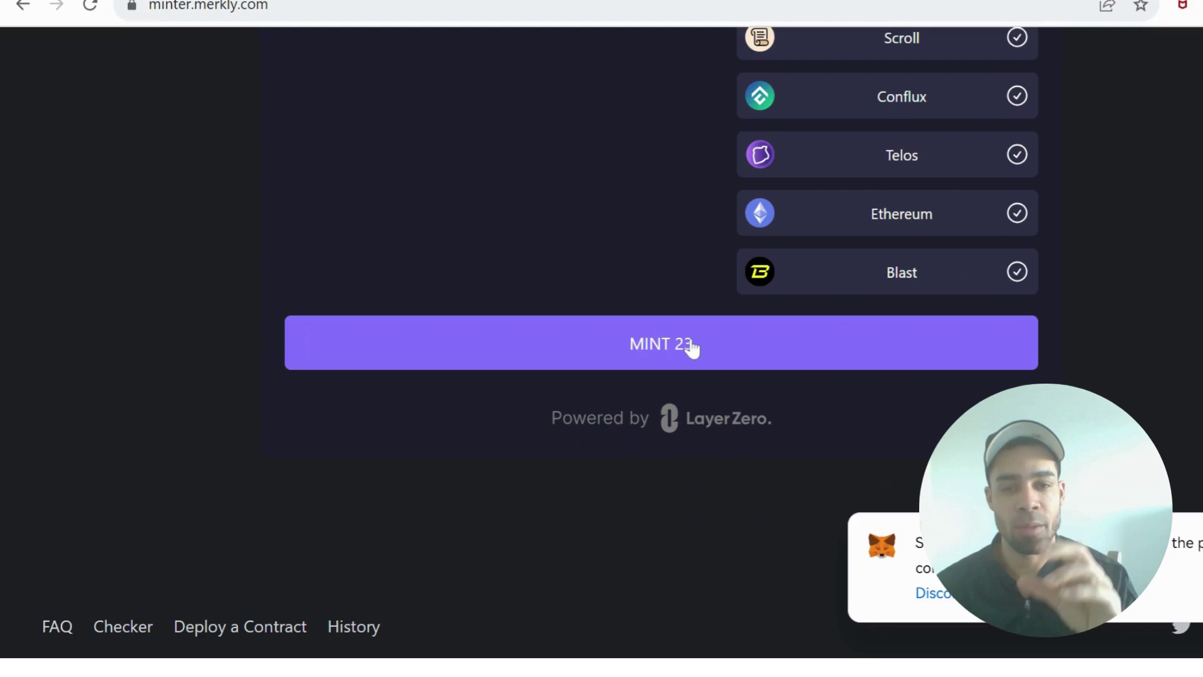
pyautogui.click(692, 348)
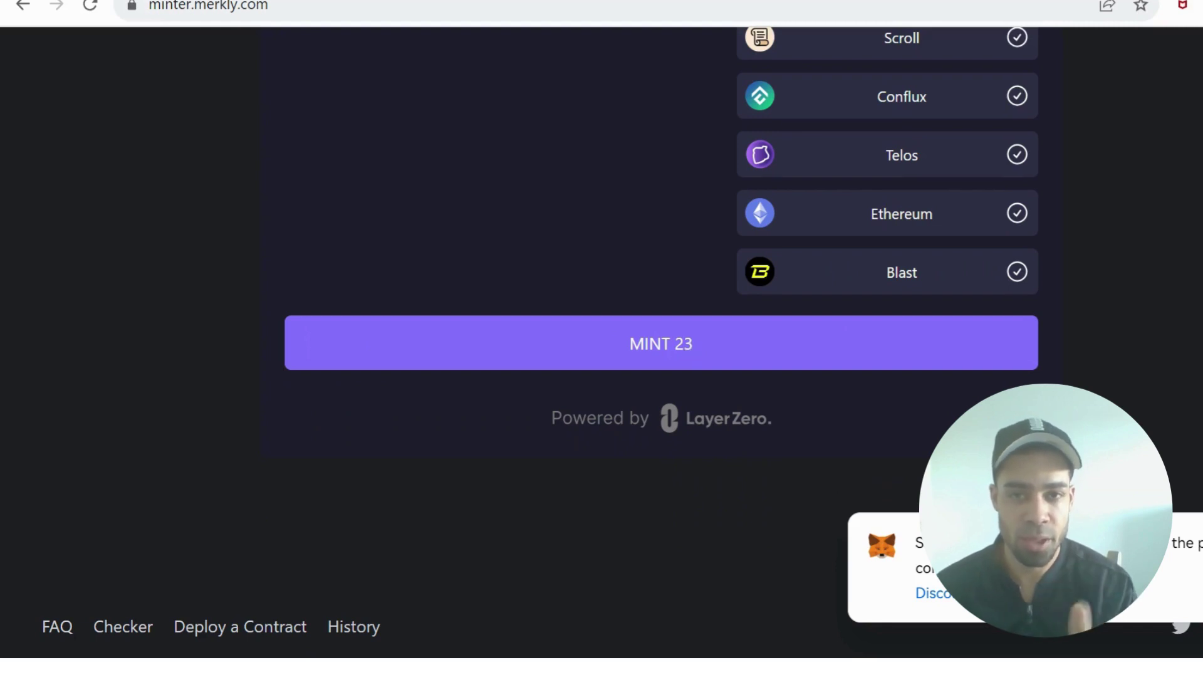
# Switch back to the standard ONFT Bridge from ZkSync Era to Optimism.
pyautogui.scroll(5, 692, 349)
pyautogui.scroll(3, 788, 277)
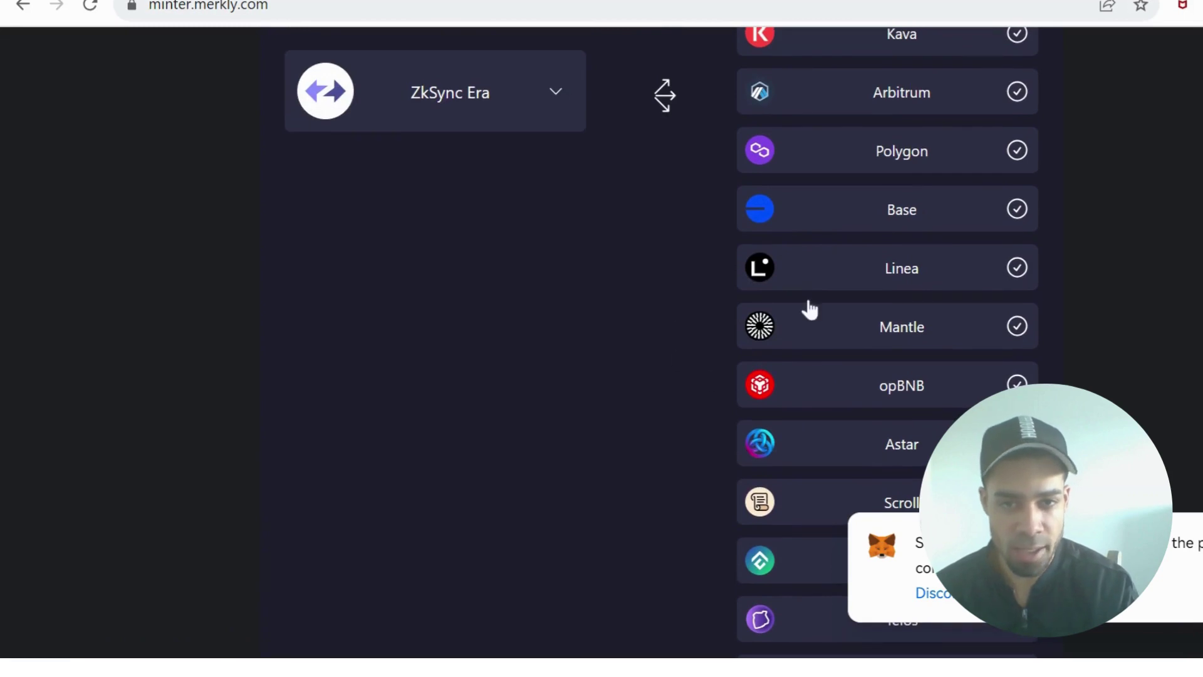
pyautogui.scroll(5, 811, 309)
pyautogui.scroll(3, 811, 307)
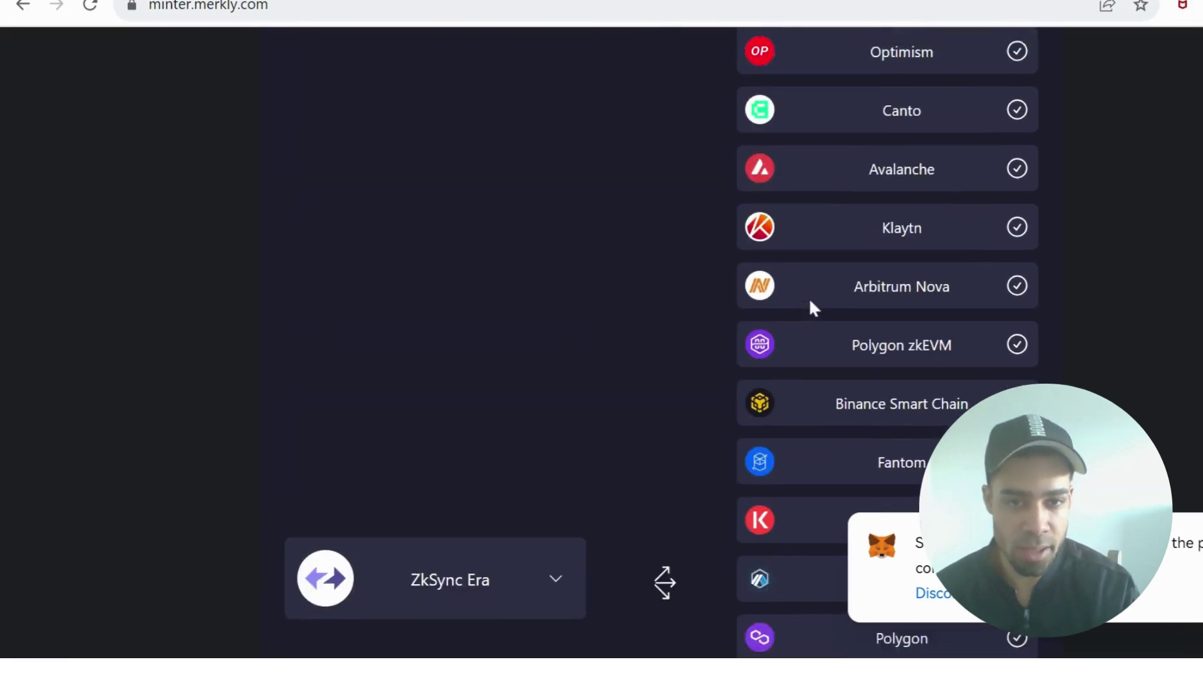
pyautogui.scroll(-14, 809, 308)
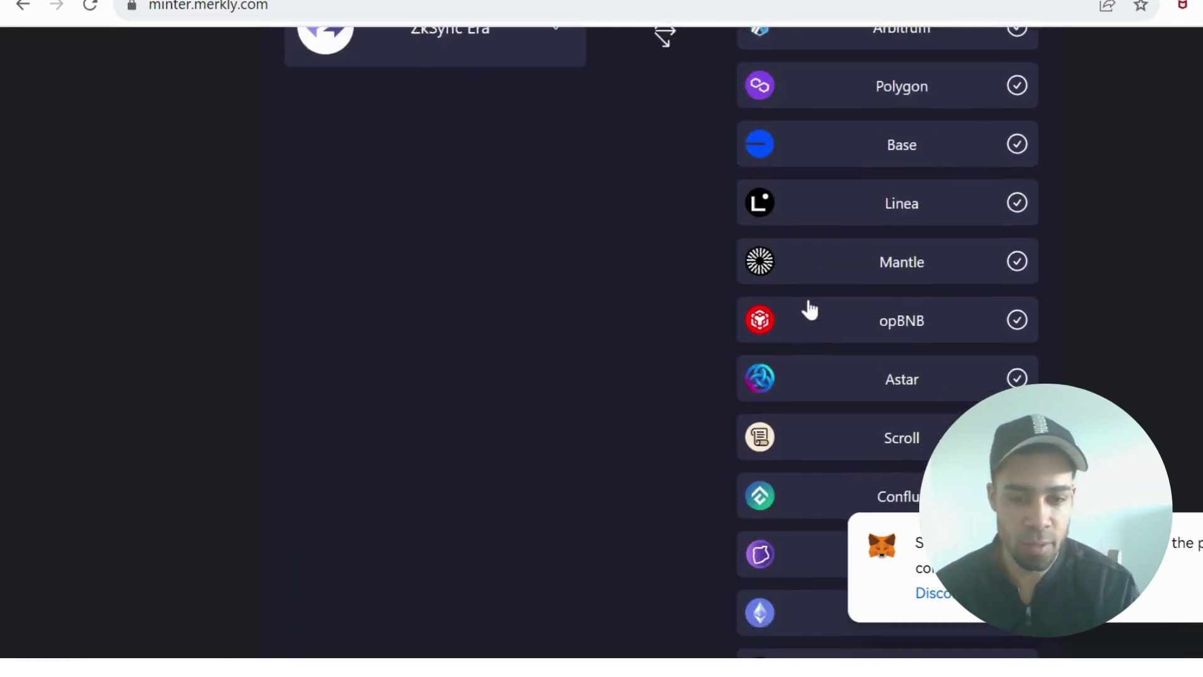
pyautogui.scroll(20, 468, 210)
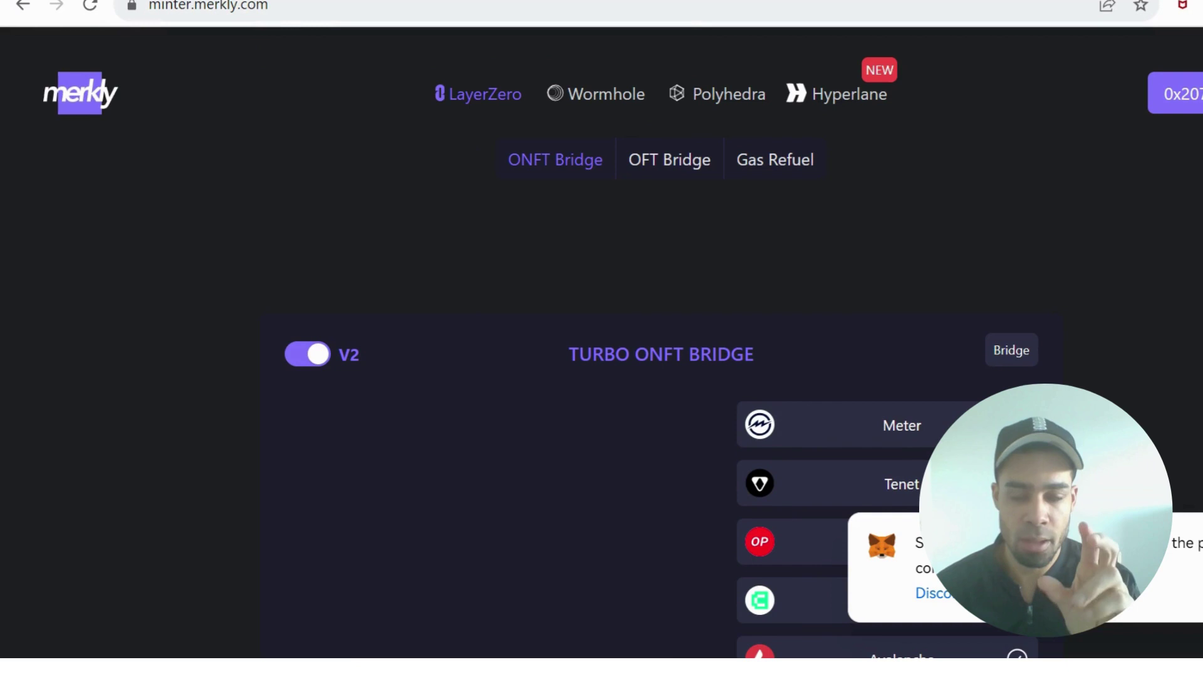
pyautogui.click(1011, 350)
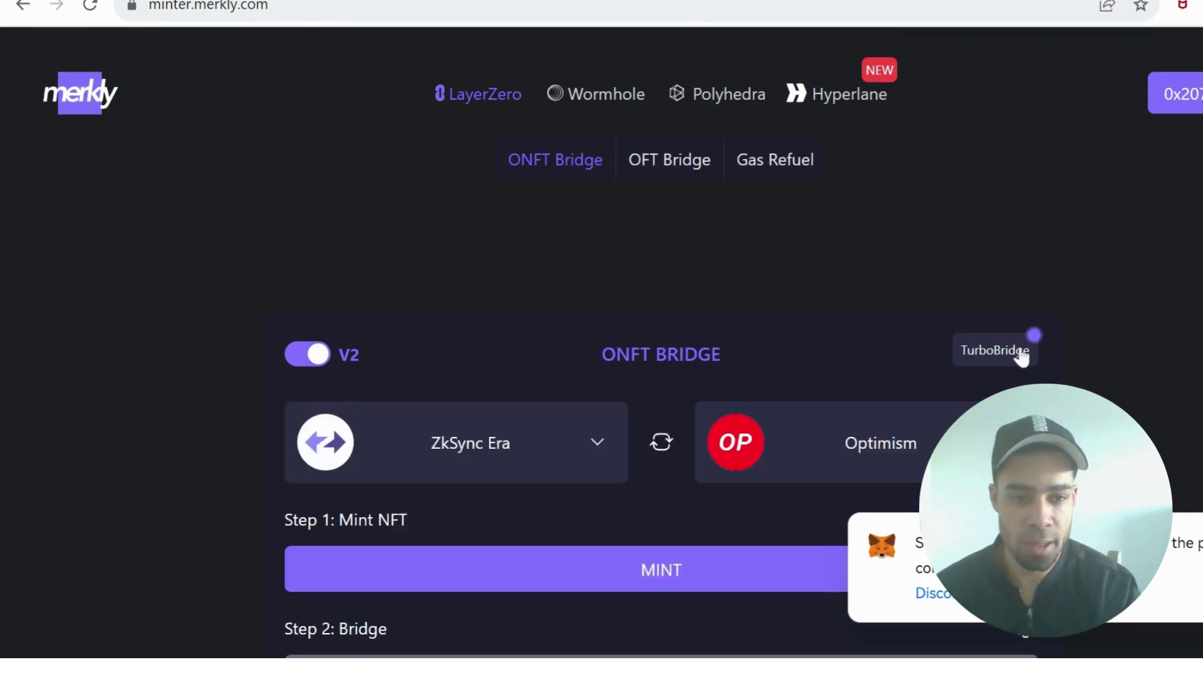
pyautogui.scroll(-2, 508, 323)
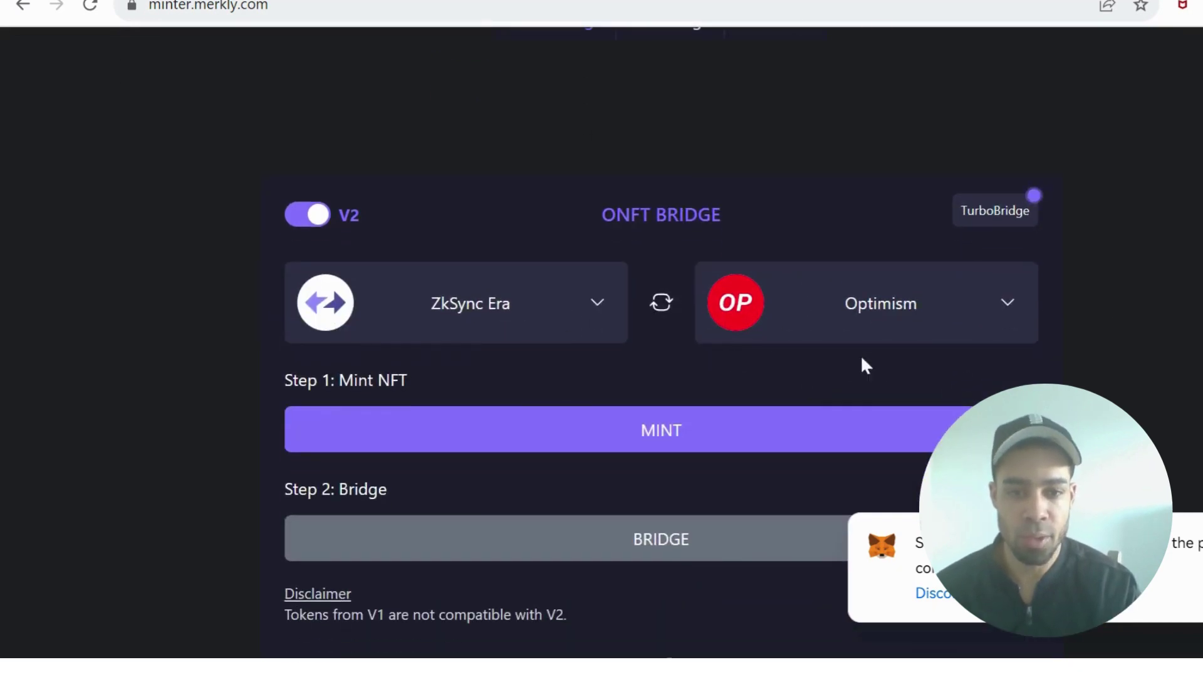
pyautogui.scroll(-3, 862, 362)
pyautogui.scroll(4, 862, 362)
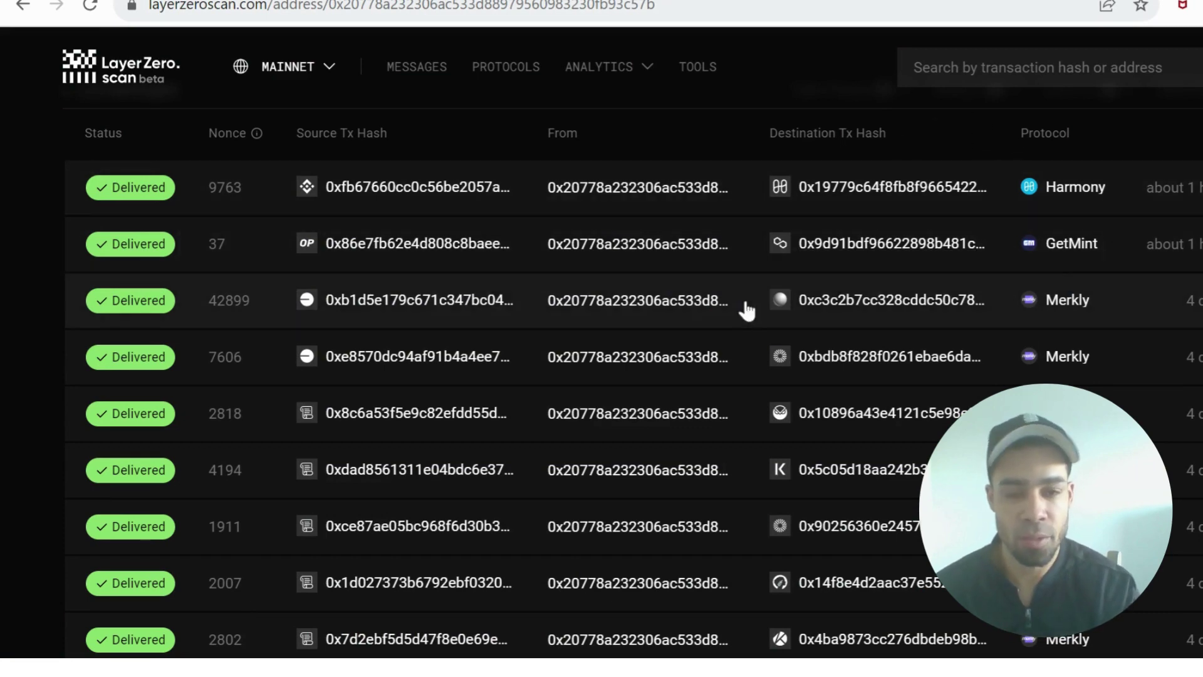
pyautogui.scroll(-3, 652, 551)
pyautogui.scroll(-3, 652, 550)
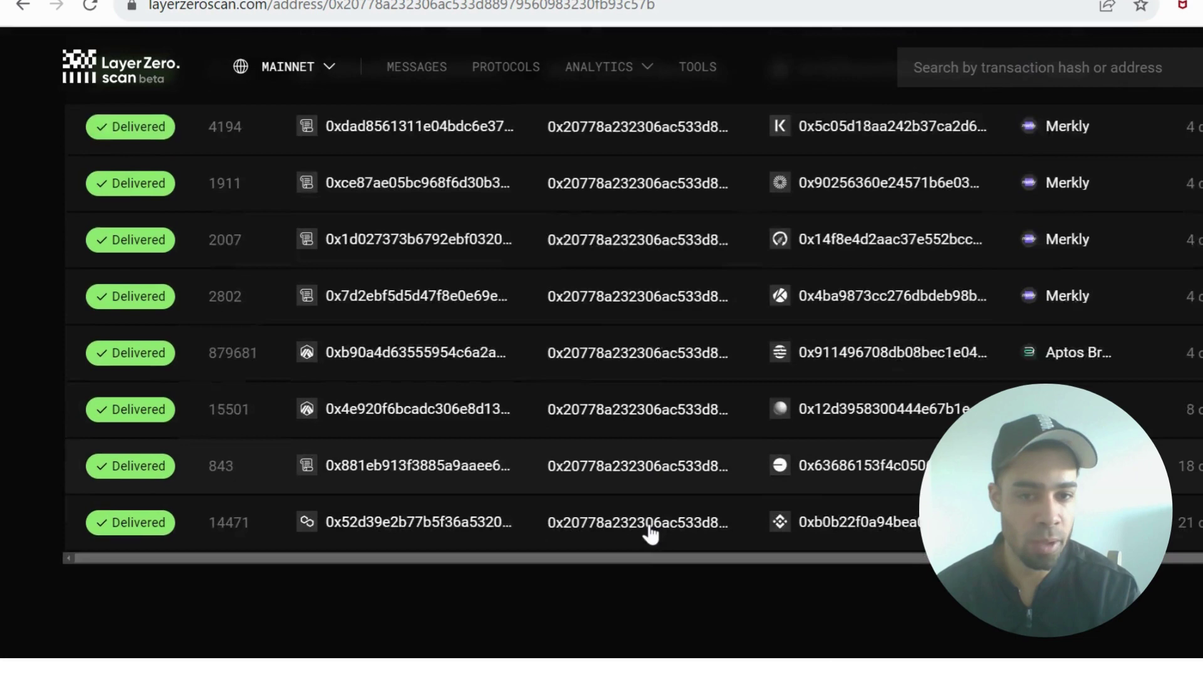
pyautogui.scroll(4, 650, 529)
pyautogui.scroll(3, 1059, 318)
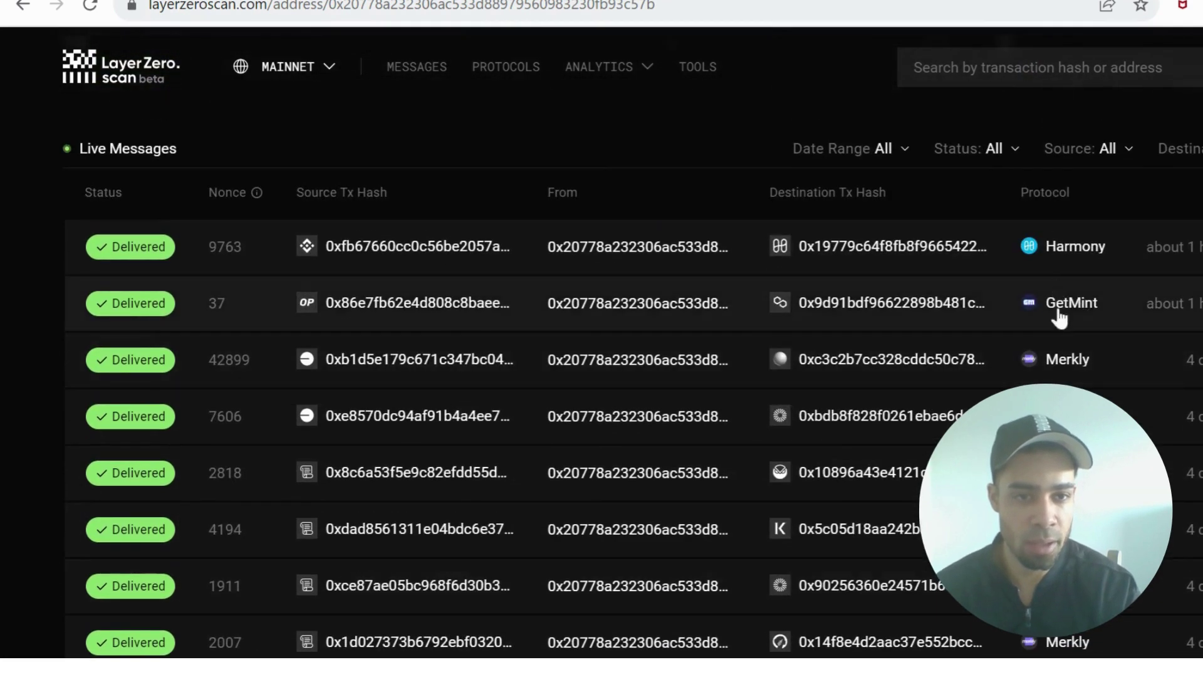
pyautogui.scroll(-3, 623, 376)
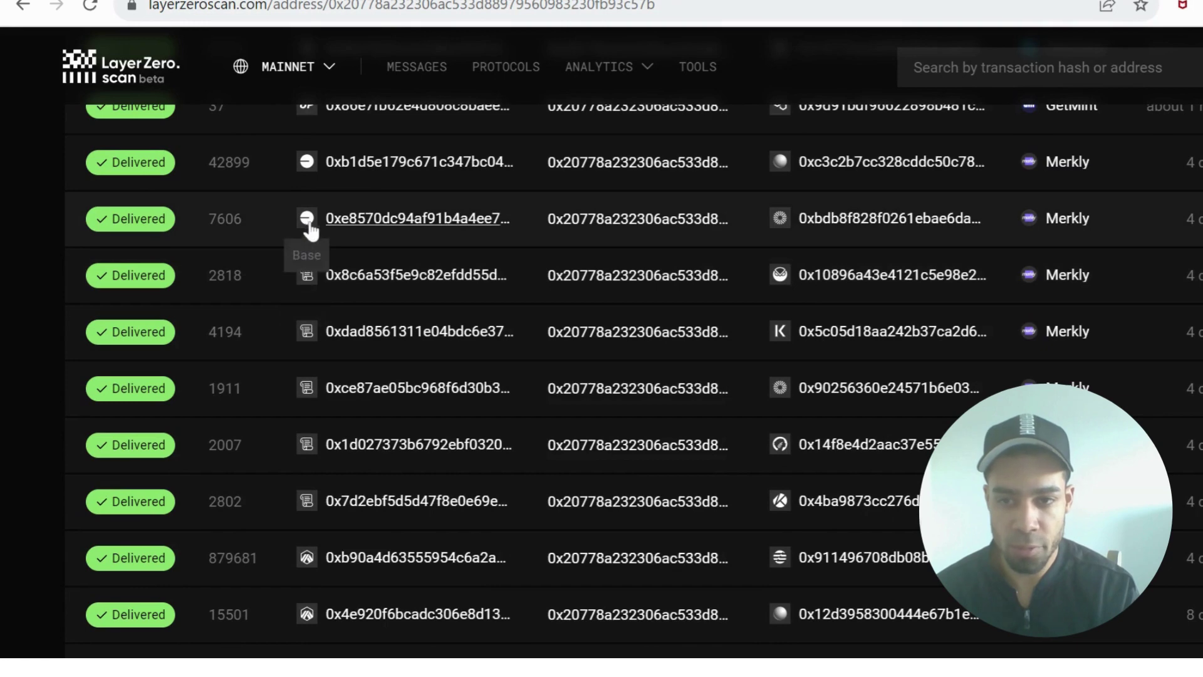
pyautogui.scroll(-3, 311, 288)
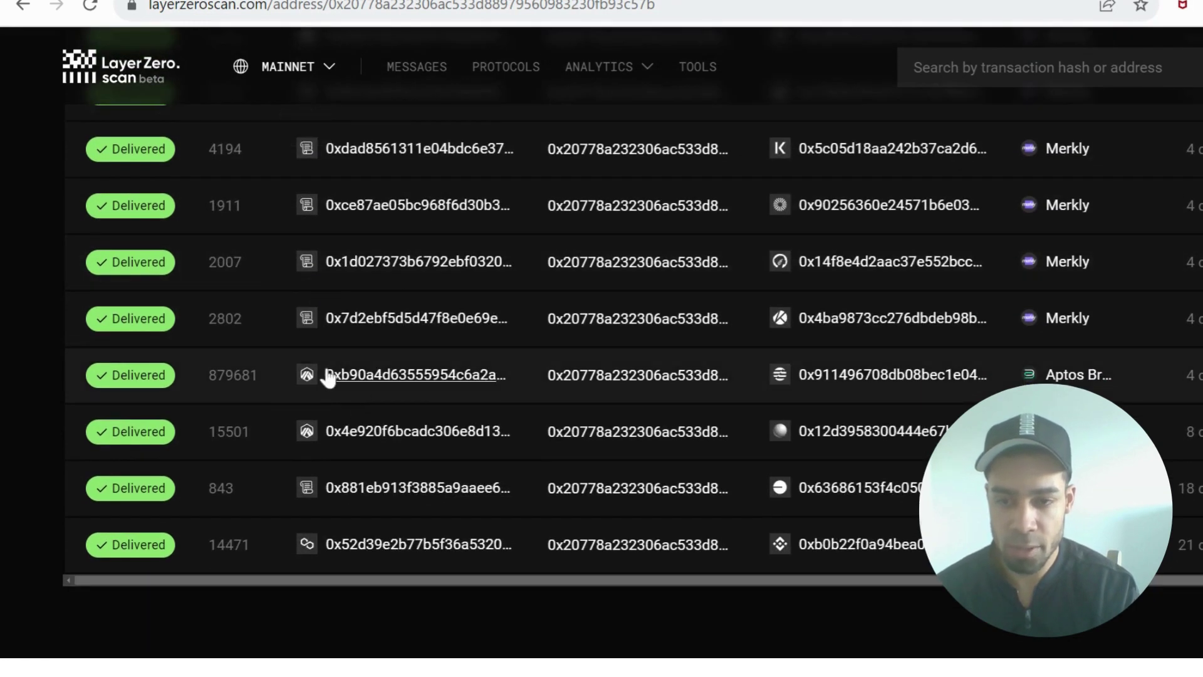
pyautogui.scroll(7, 310, 382)
pyautogui.scroll(3, 309, 382)
pyautogui.scroll(-8, 309, 382)
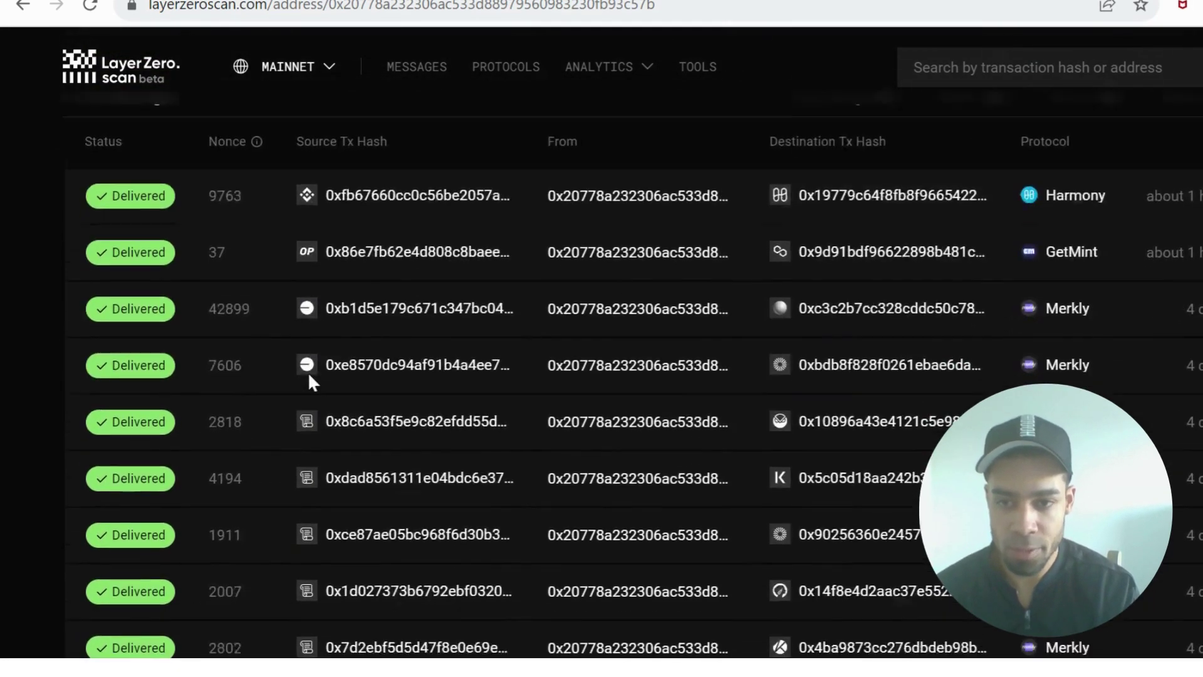
pyautogui.scroll(3, 310, 338)
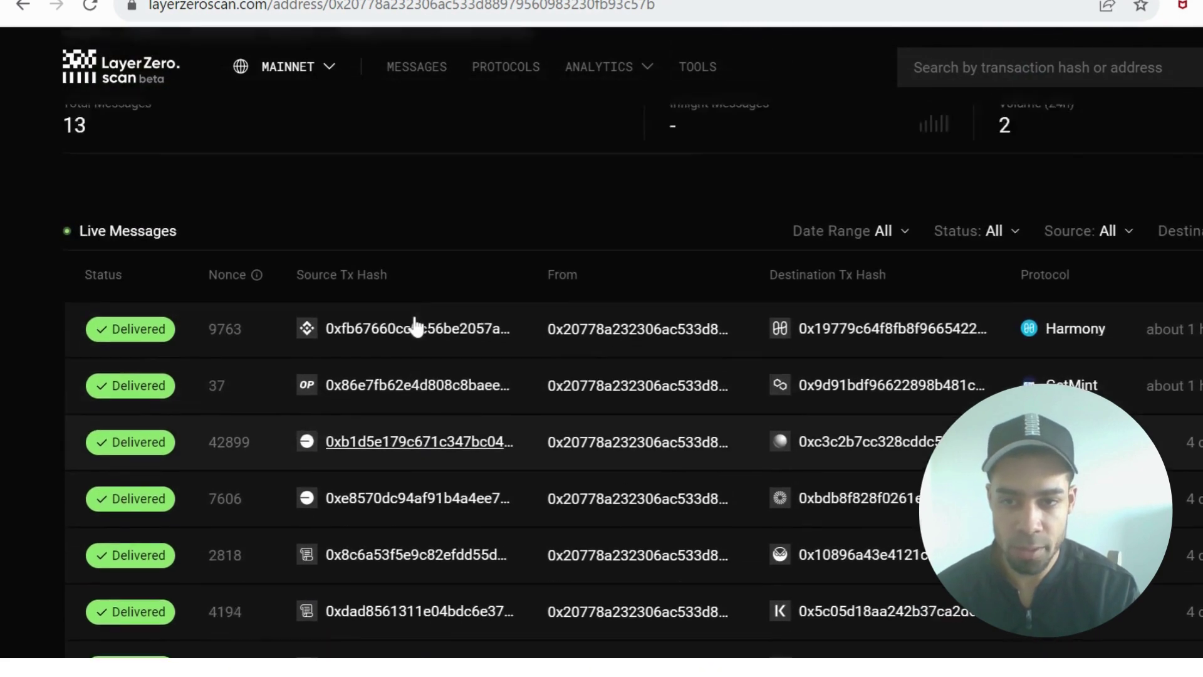
pyautogui.scroll(2, 417, 325)
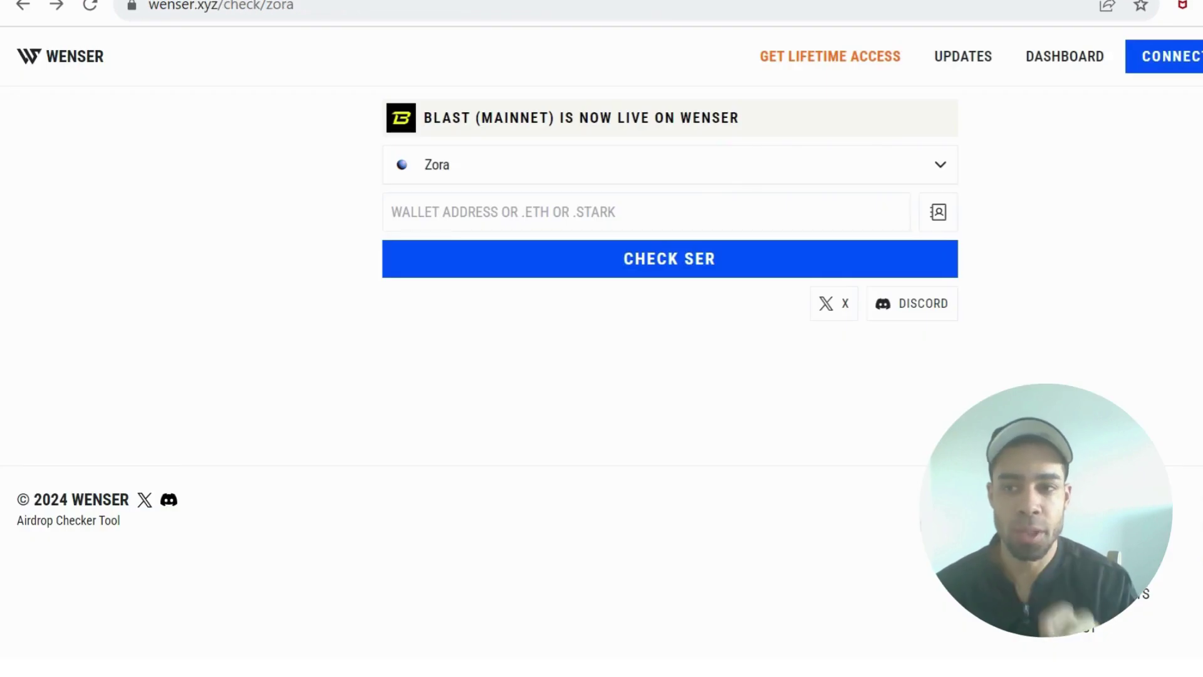
# Scroll through the chain dropdown's options and pick LayerZero in place of Zora.
pyautogui.click(772, 166)
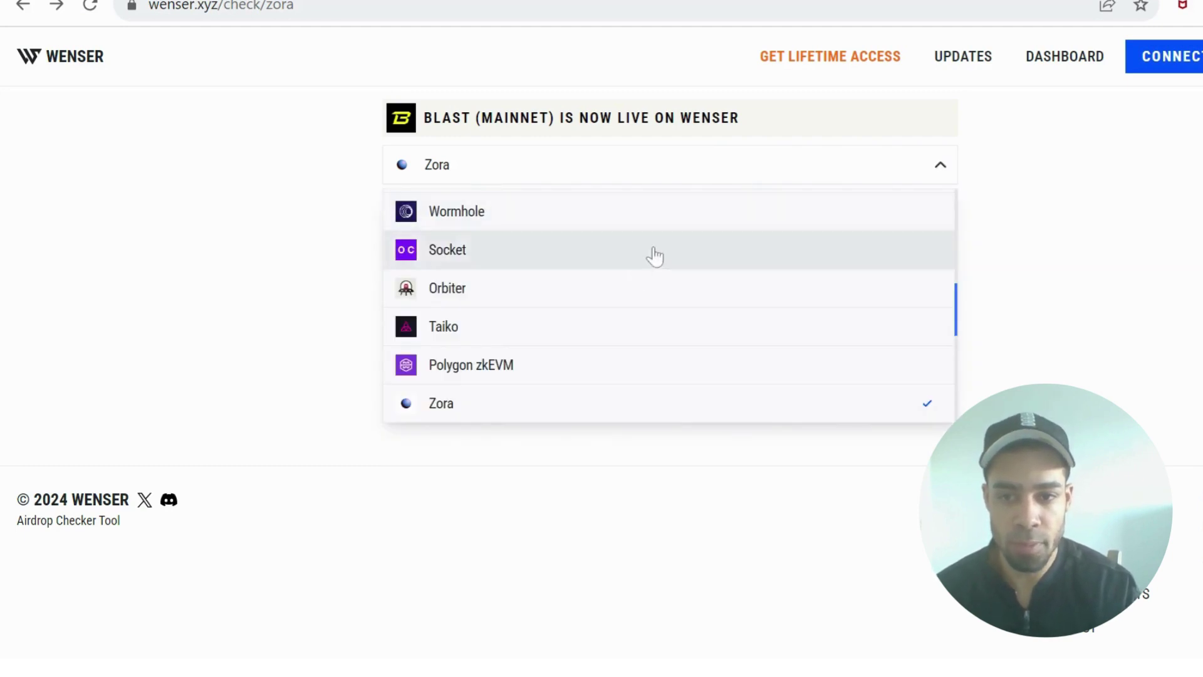
pyautogui.scroll(5, 652, 255)
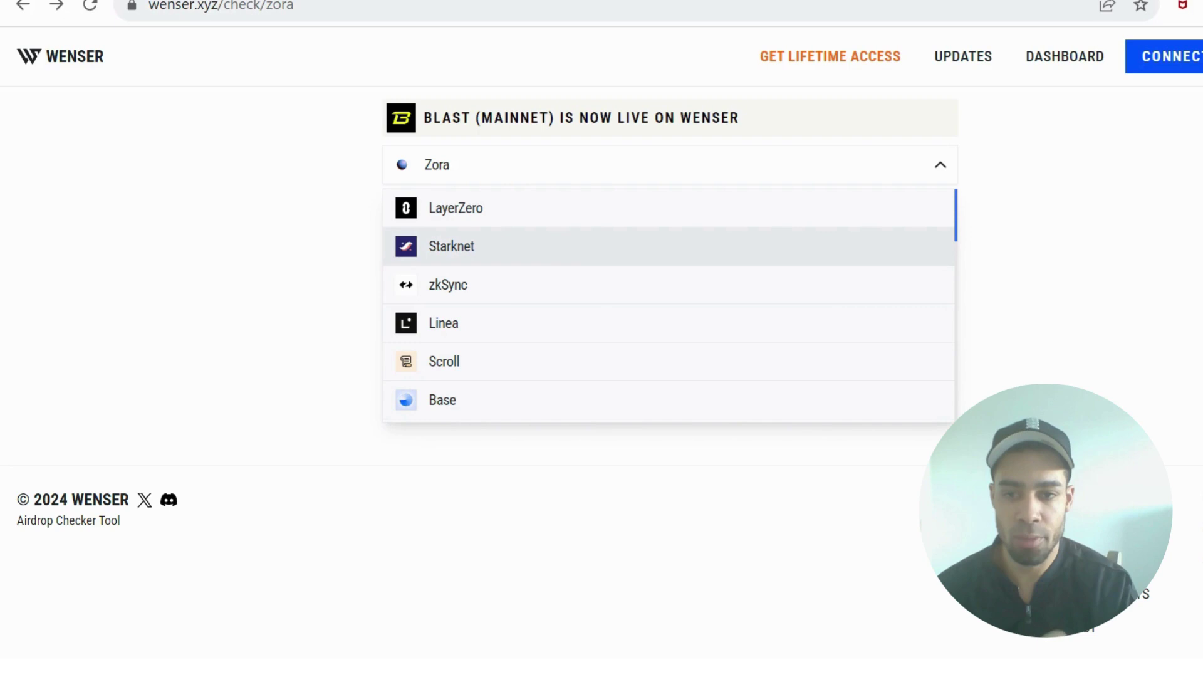
pyautogui.scroll(-10, 551, 253)
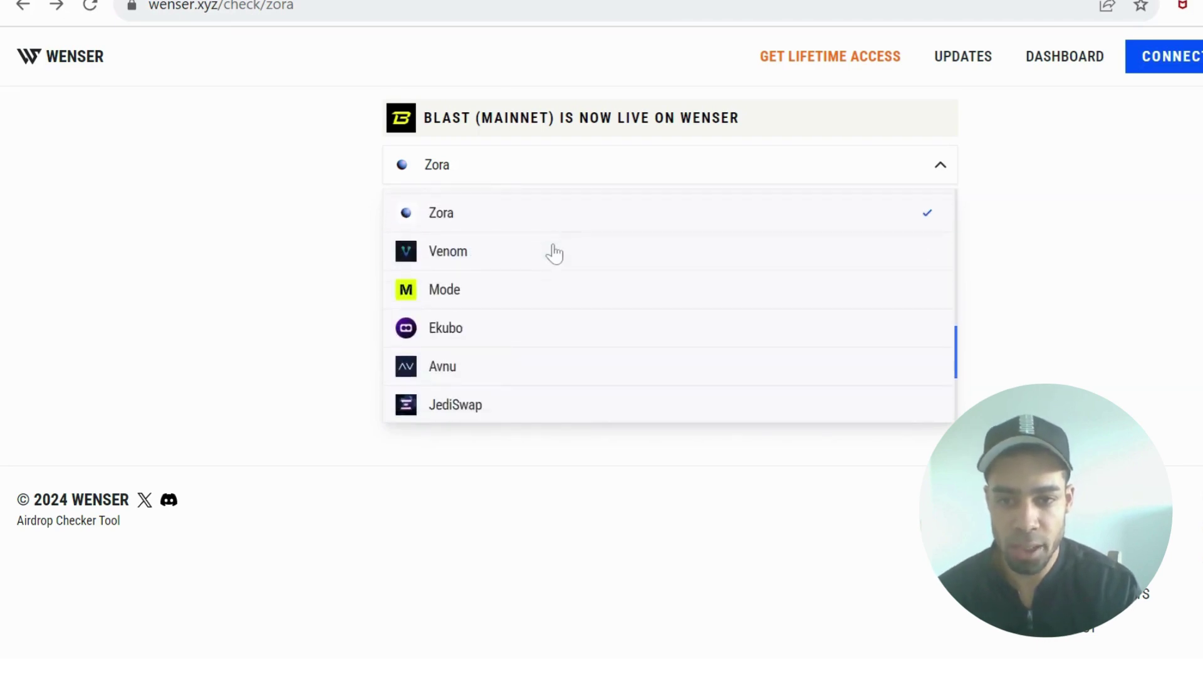
pyautogui.scroll(-5, 554, 254)
pyautogui.scroll(15, 554, 254)
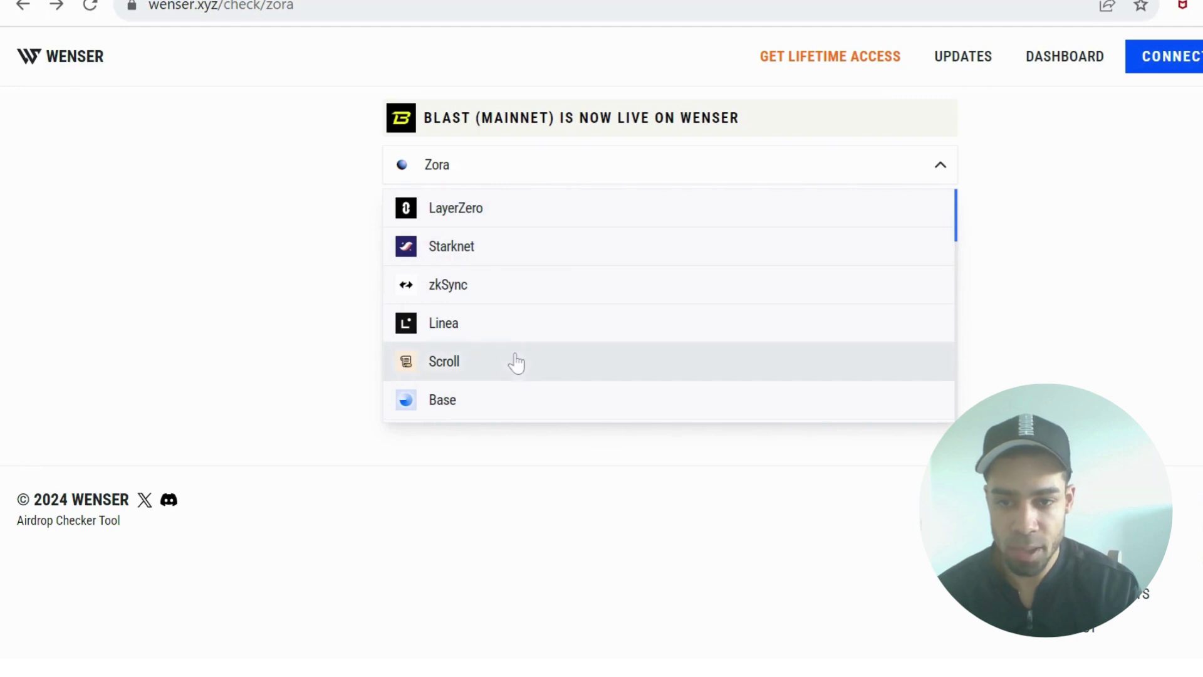
pyautogui.scroll(-2, 530, 338)
pyautogui.scroll(-3, 530, 337)
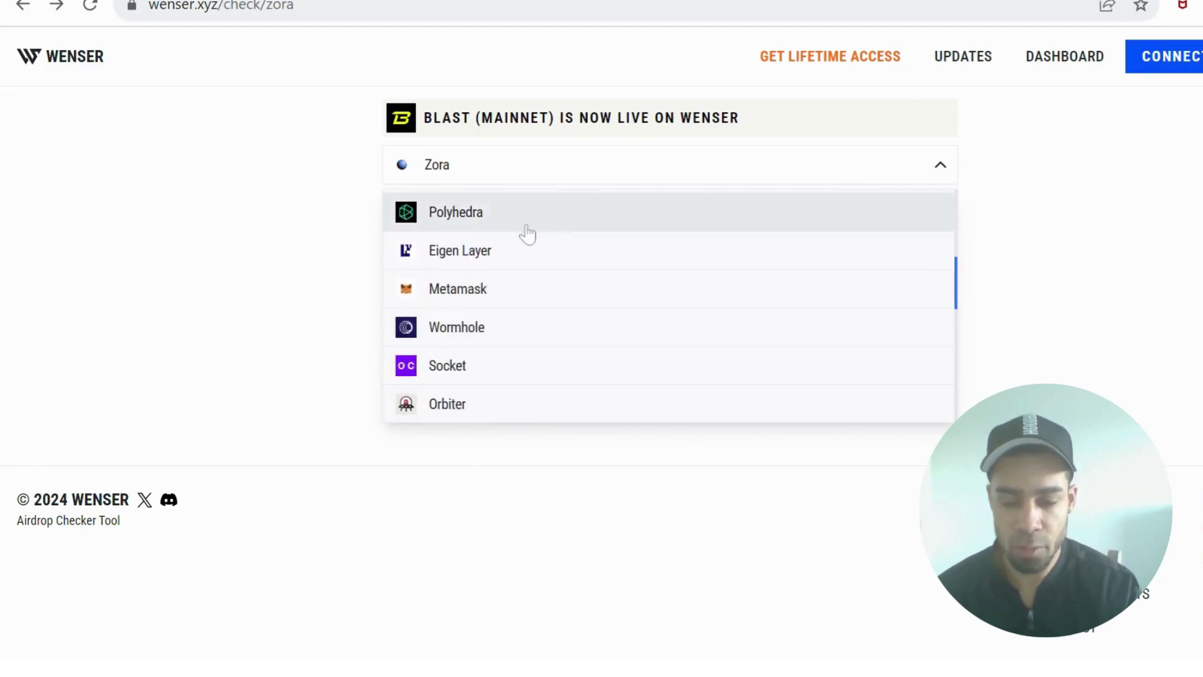
pyautogui.scroll(-3, 554, 270)
pyautogui.scroll(7, 554, 270)
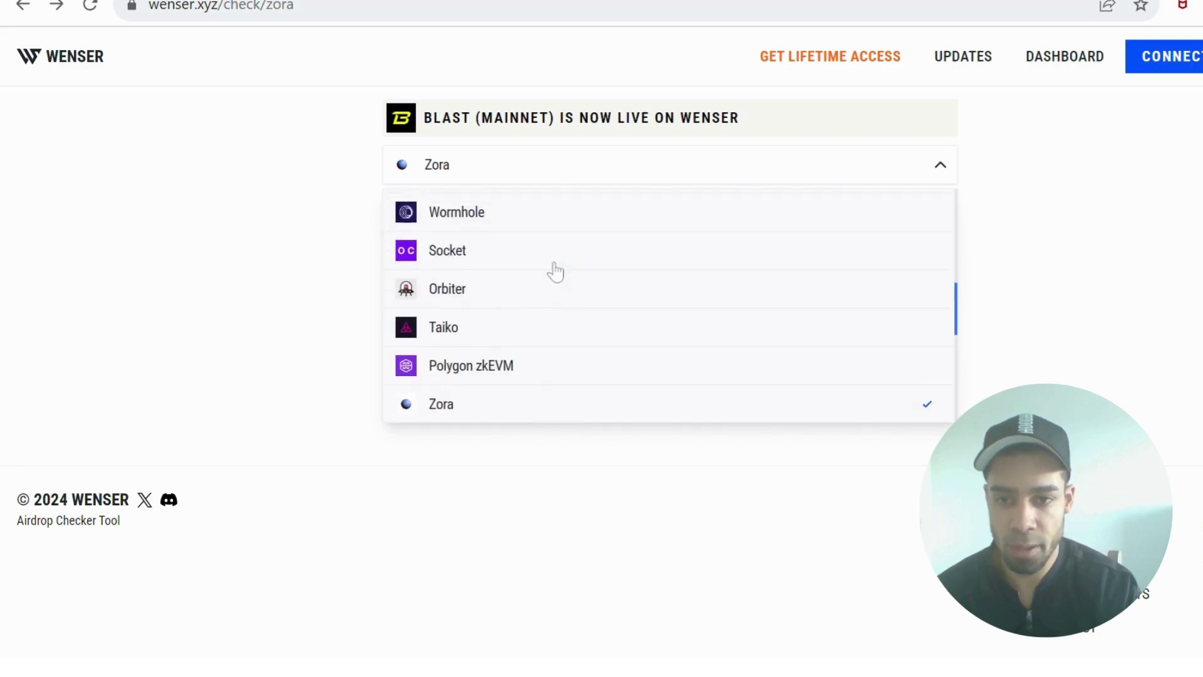
pyautogui.click(661, 210)
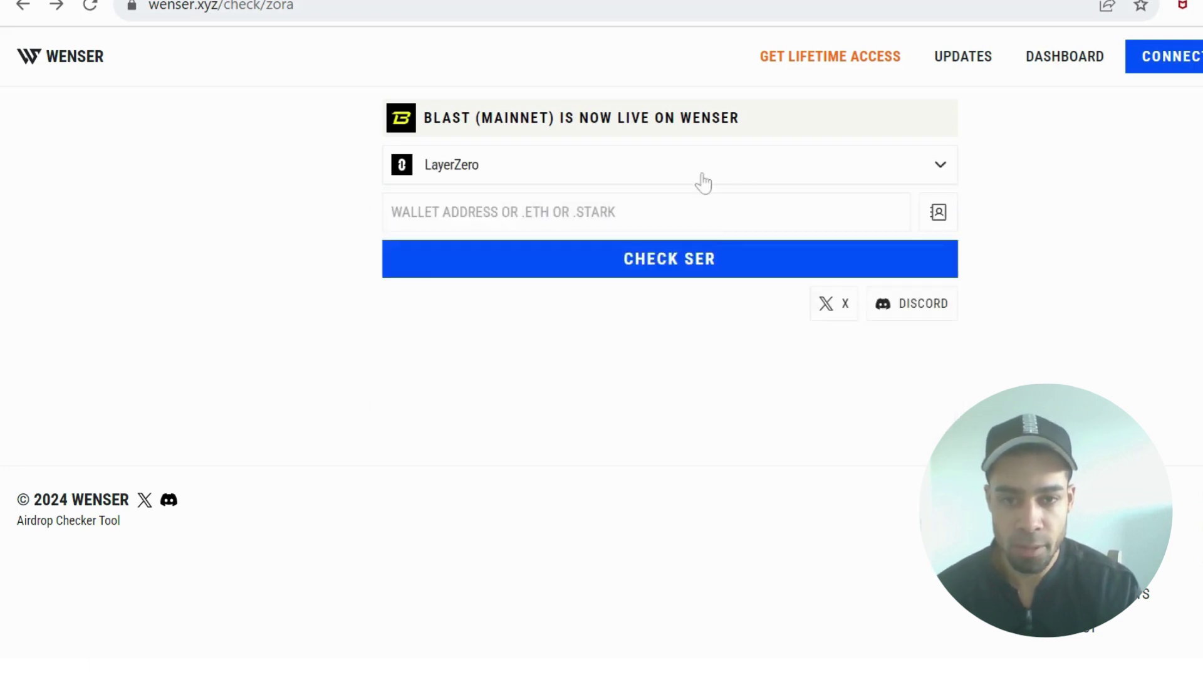